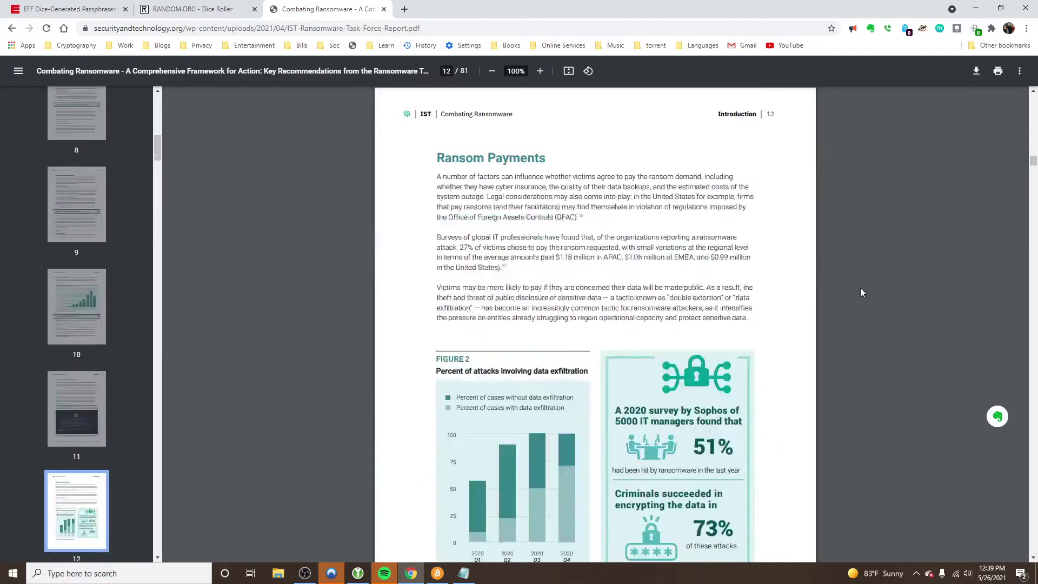
Scroll the ransomware report to page 38 and highlight the line recommending password managers
{"action": "scroll", "coordinate": [861, 292], "scroll_direction": "down", "scroll_amount": 20}
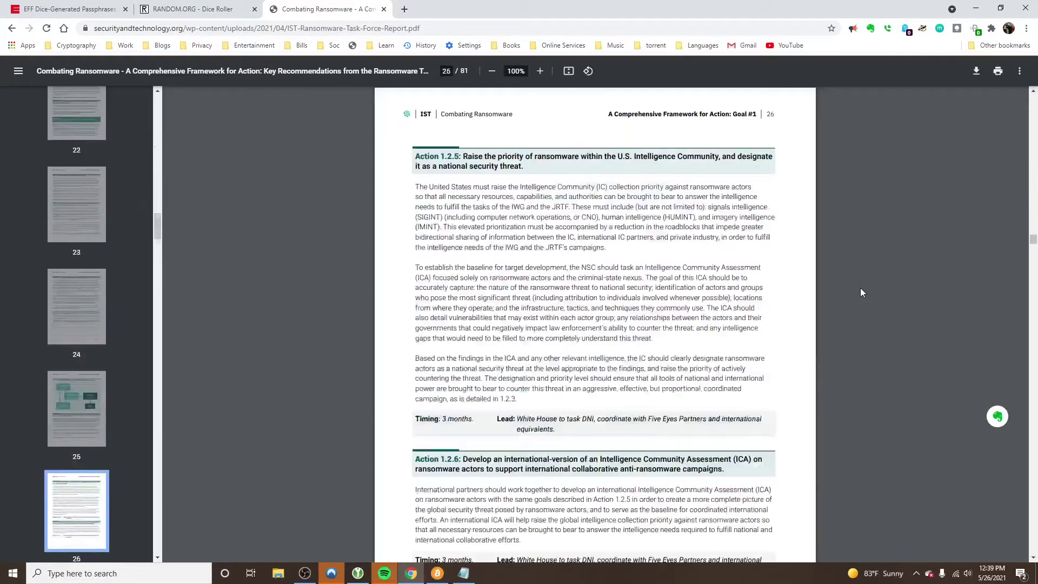
{"action": "scroll", "coordinate": [861, 292], "scroll_direction": "down", "scroll_amount": 20}
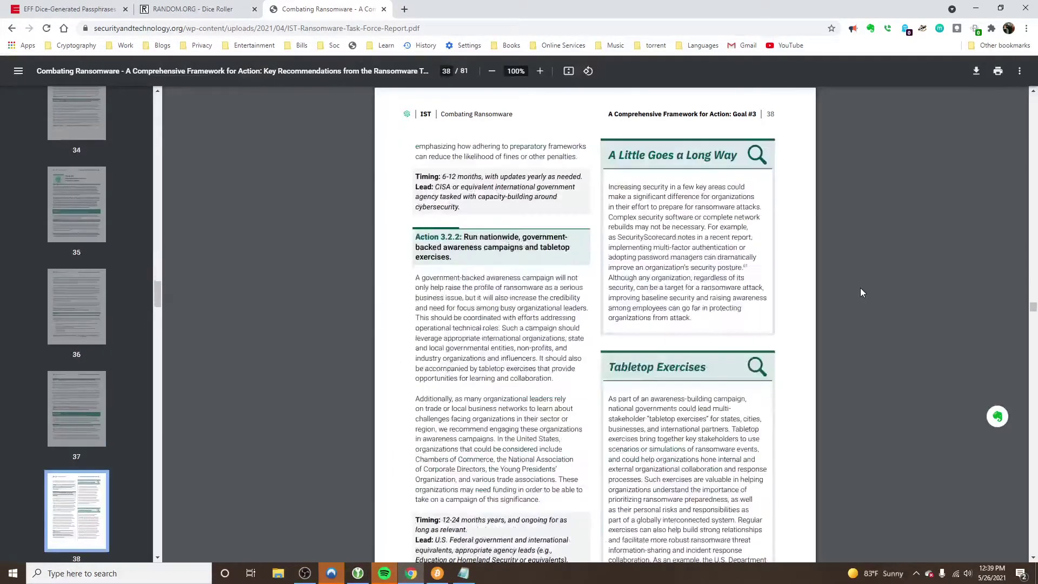
{"action": "scroll", "coordinate": [861, 292], "scroll_direction": "up", "scroll_amount": 14}
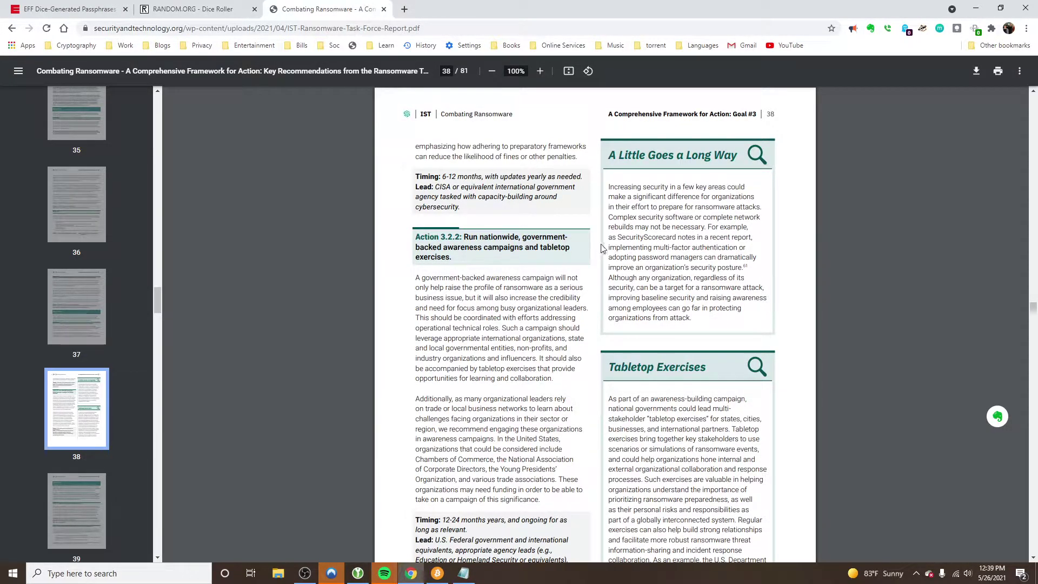
{"action": "left_click_drag", "start_coordinate": [611, 248], "coordinate": [745, 269]}
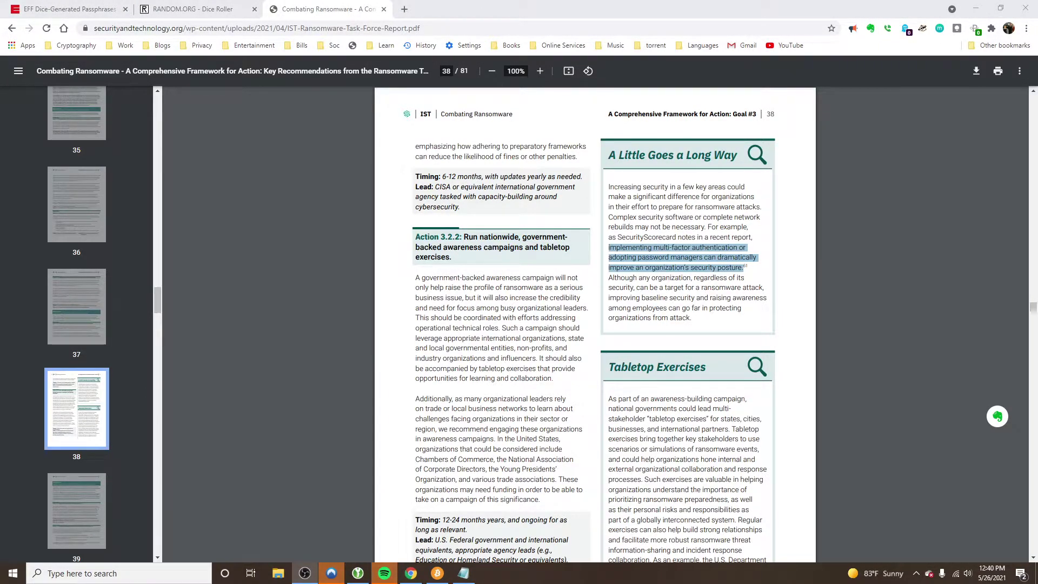
Switch Chrome to the EFF Dice-Generated Passphrases tab, briefly bringing up KeePassXC's unlock screen
{"action": "left_click", "coordinate": [77, 10]}
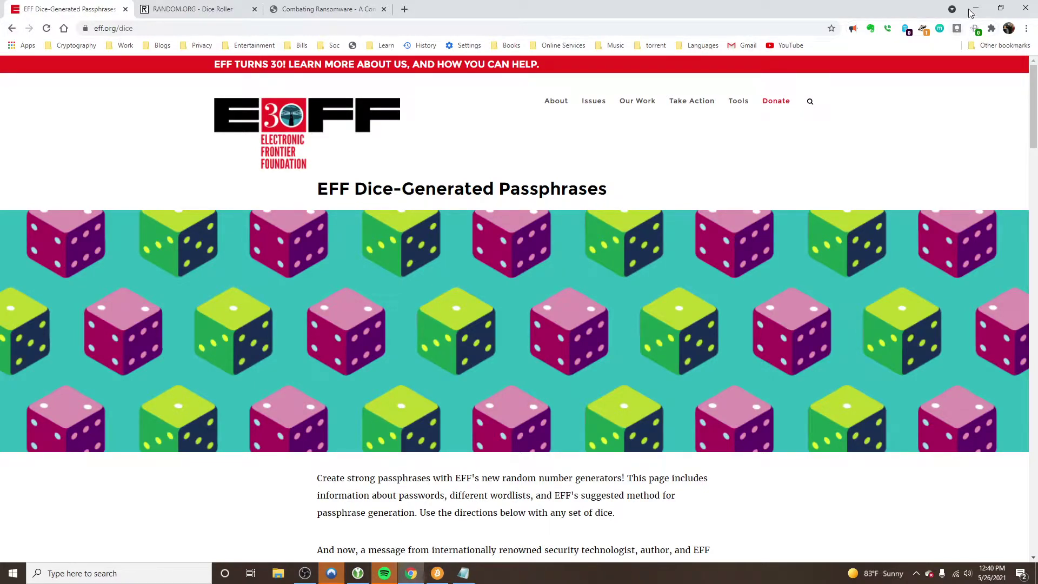
{"action": "left_click", "coordinate": [975, 7]}
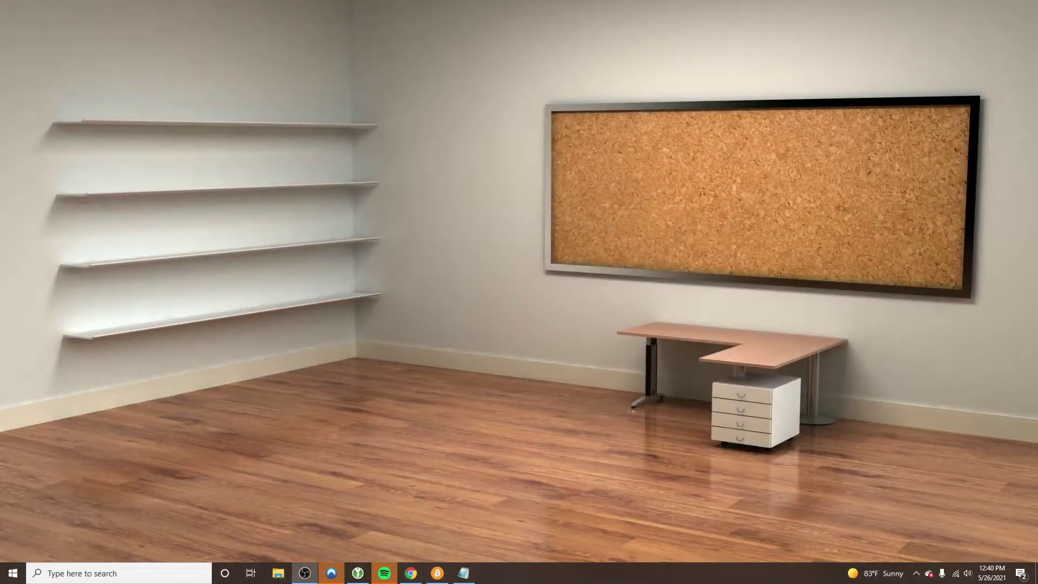
{"action": "left_click", "coordinate": [357, 572]}
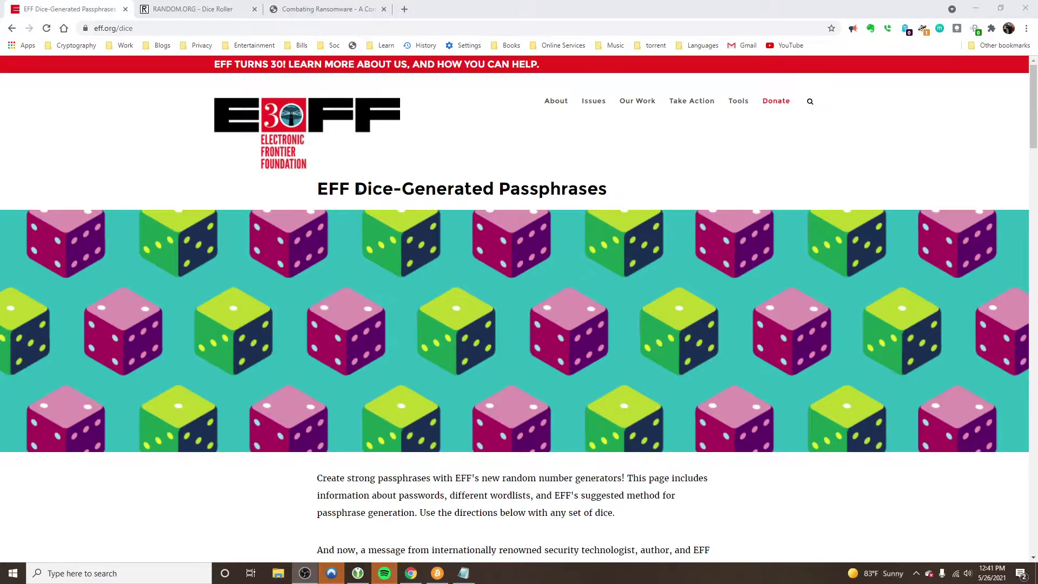
Scroll eff.org/dice down to the Directions section with its dice-rolling steps
{"action": "scroll", "coordinate": [521, 180], "scroll_direction": "down", "scroll_amount": 5}
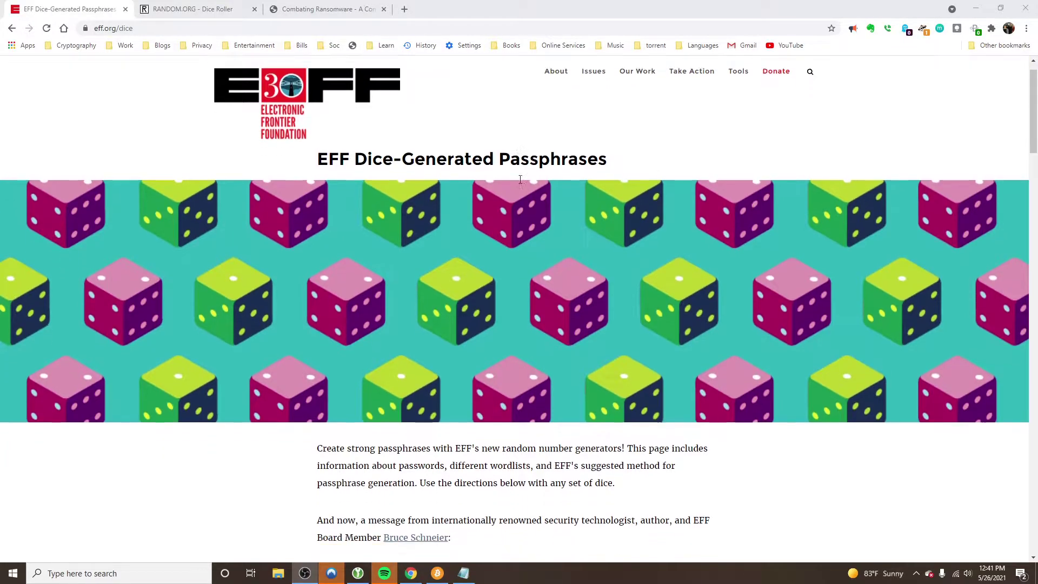
{"action": "scroll", "coordinate": [578, 215], "scroll_direction": "up", "scroll_amount": 5}
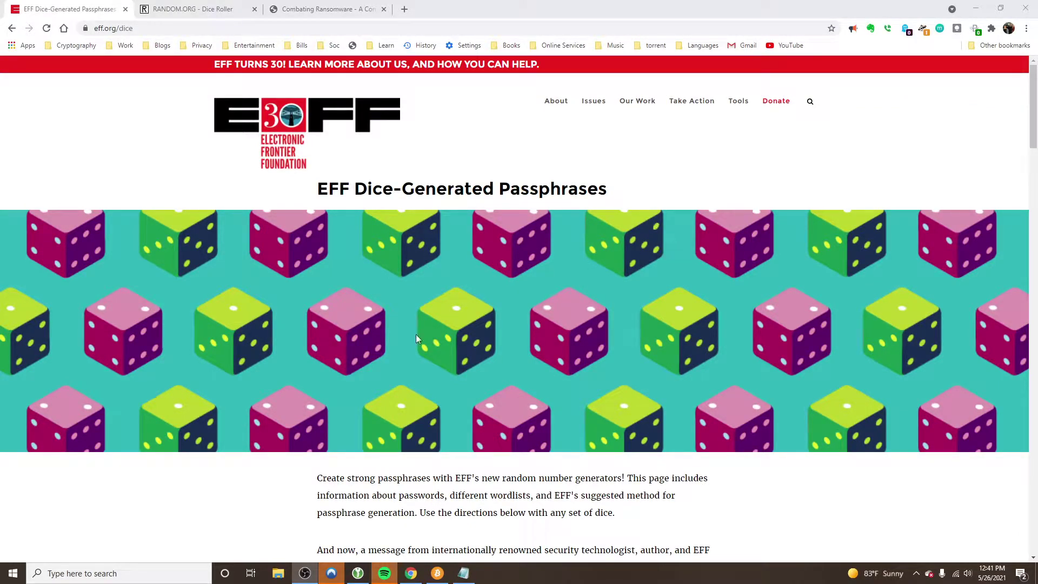
{"action": "scroll", "coordinate": [547, 281], "scroll_direction": "down", "scroll_amount": 10}
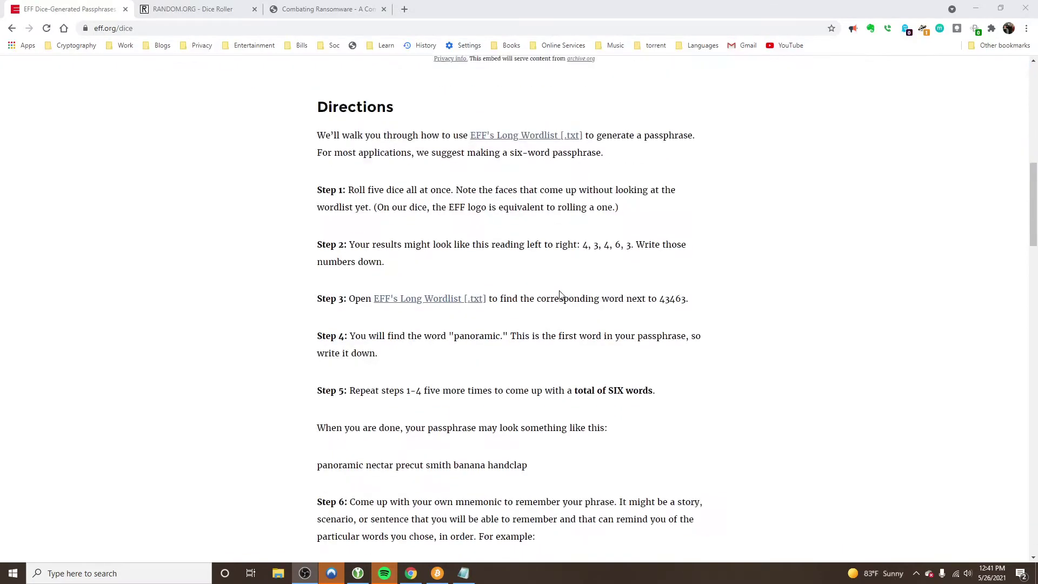
{"action": "scroll", "coordinate": [560, 294], "scroll_direction": "up", "scroll_amount": 8}
{"action": "scroll", "coordinate": [563, 295], "scroll_direction": "down", "scroll_amount": 7}
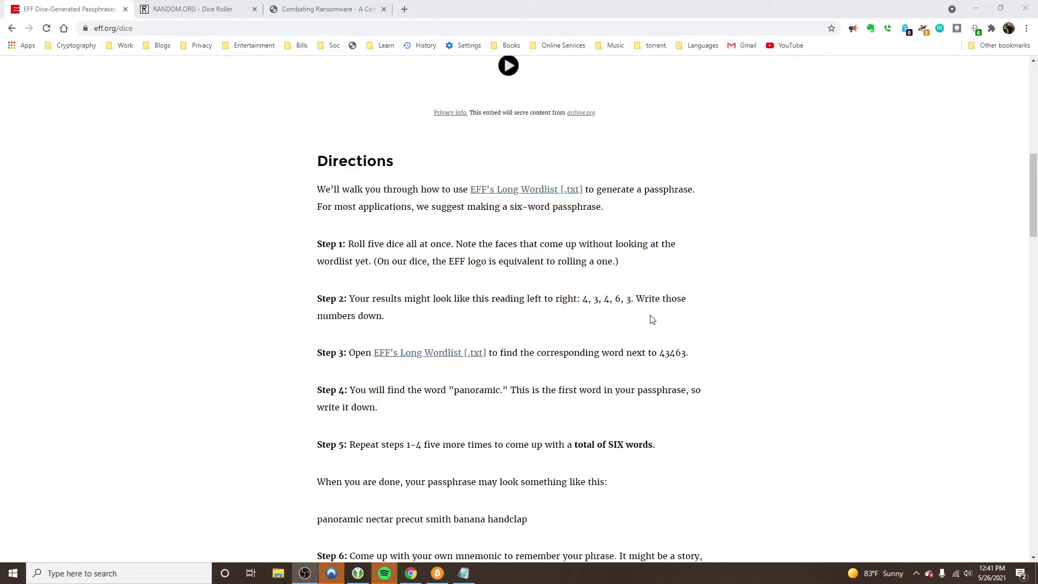
Highlight 'total of SIX words.' in Step 5, then 'passphrase' in the Directions intro
{"action": "left_click_drag", "start_coordinate": [658, 448], "coordinate": [572, 447]}
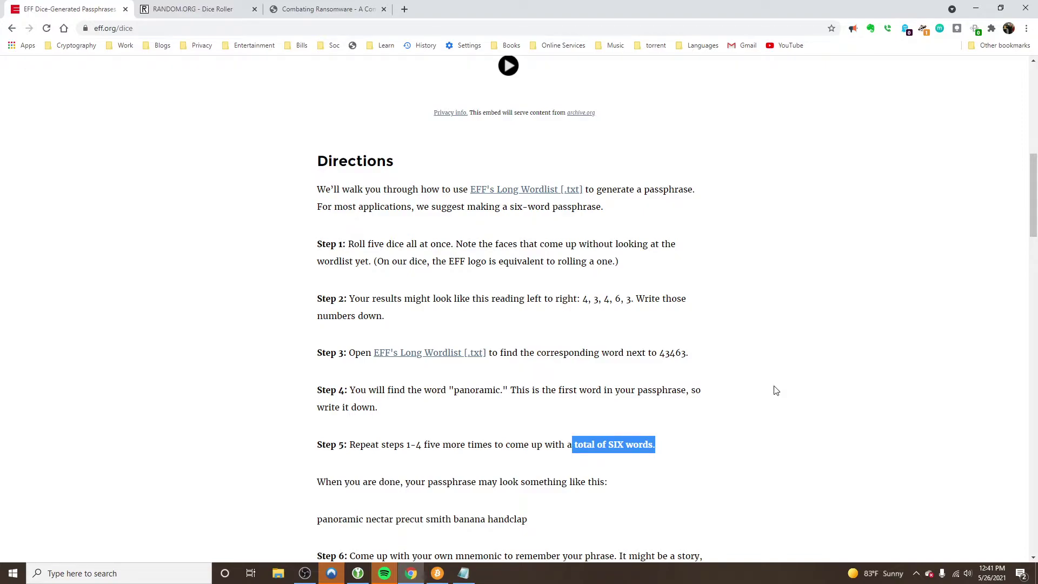
{"action": "left_click_drag", "start_coordinate": [693, 192], "coordinate": [646, 200]}
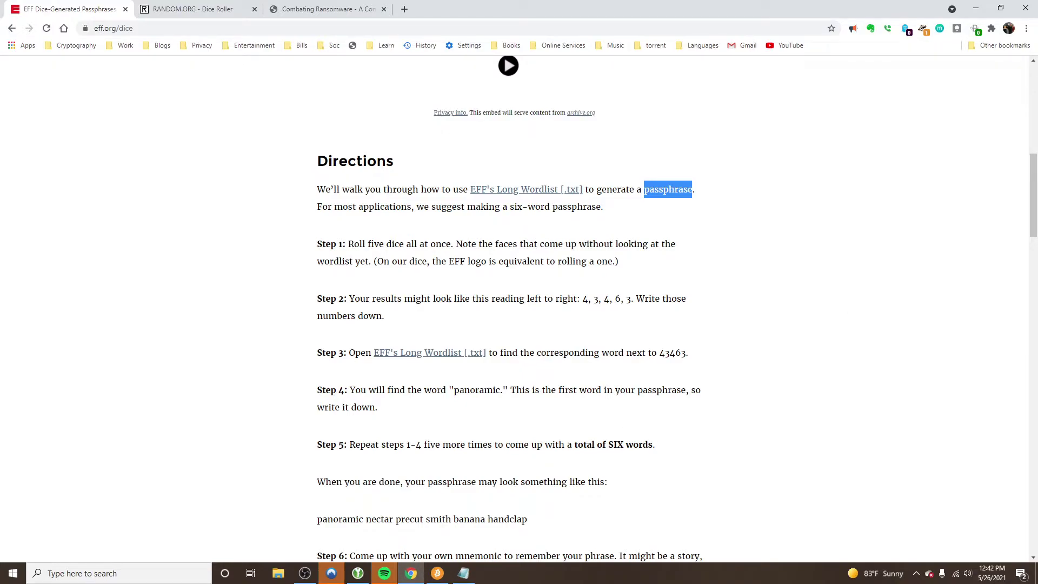
{"action": "key", "text": "alt+Tab"}
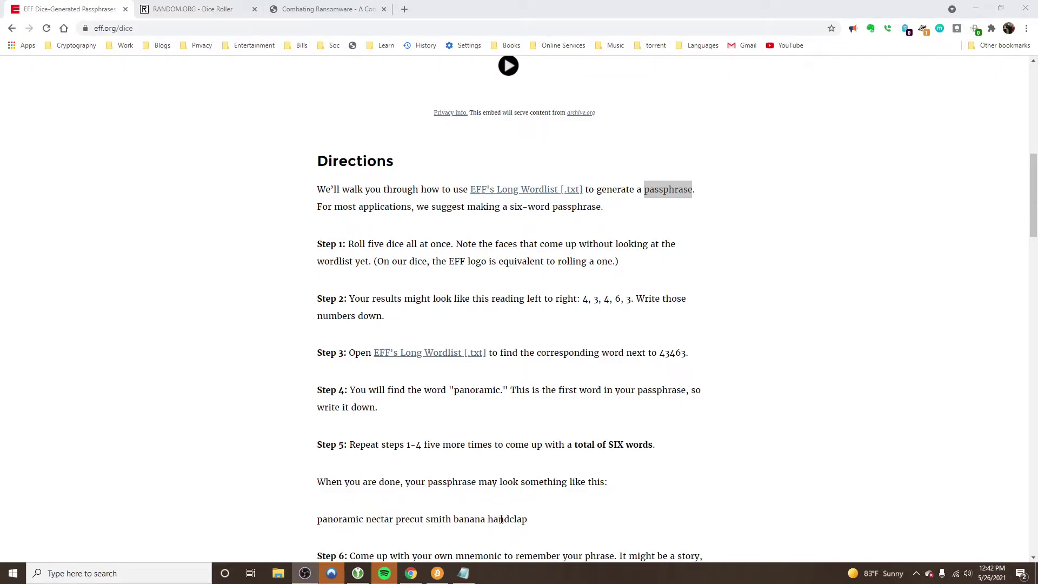
{"action": "scroll", "coordinate": [440, 441], "scroll_direction": "down", "scroll_amount": 3}
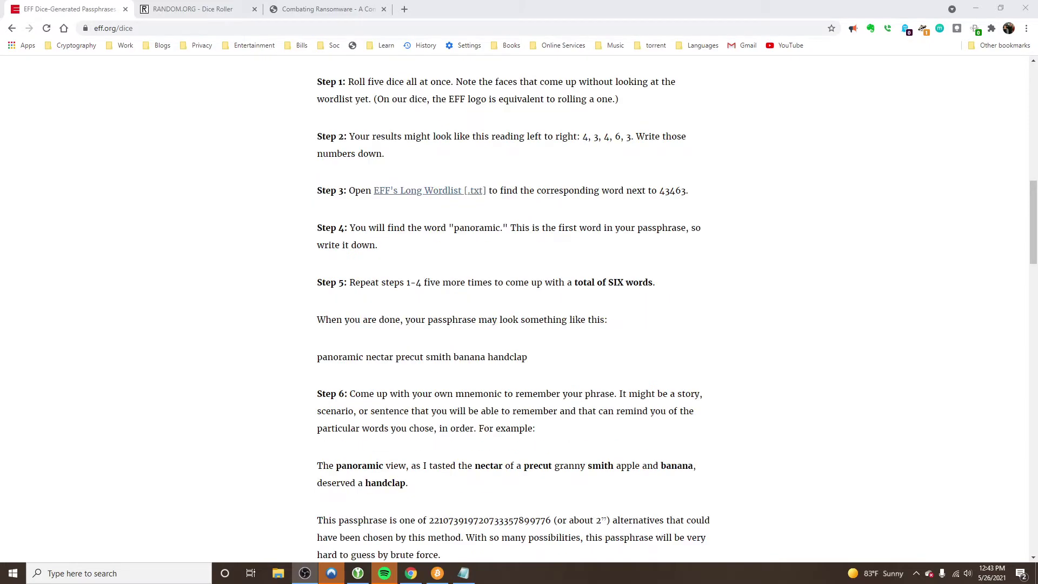
{"action": "scroll", "coordinate": [440, 441], "scroll_direction": "down", "scroll_amount": 4}
{"action": "scroll", "coordinate": [439, 441], "scroll_direction": "up", "scroll_amount": 4}
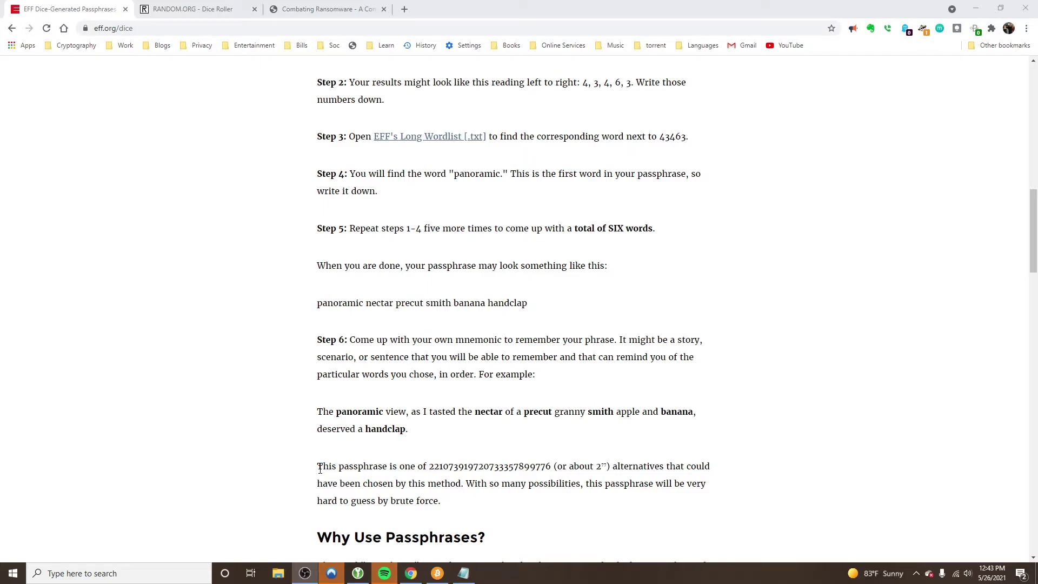
{"action": "left_click_drag", "start_coordinate": [319, 469], "coordinate": [608, 455]}
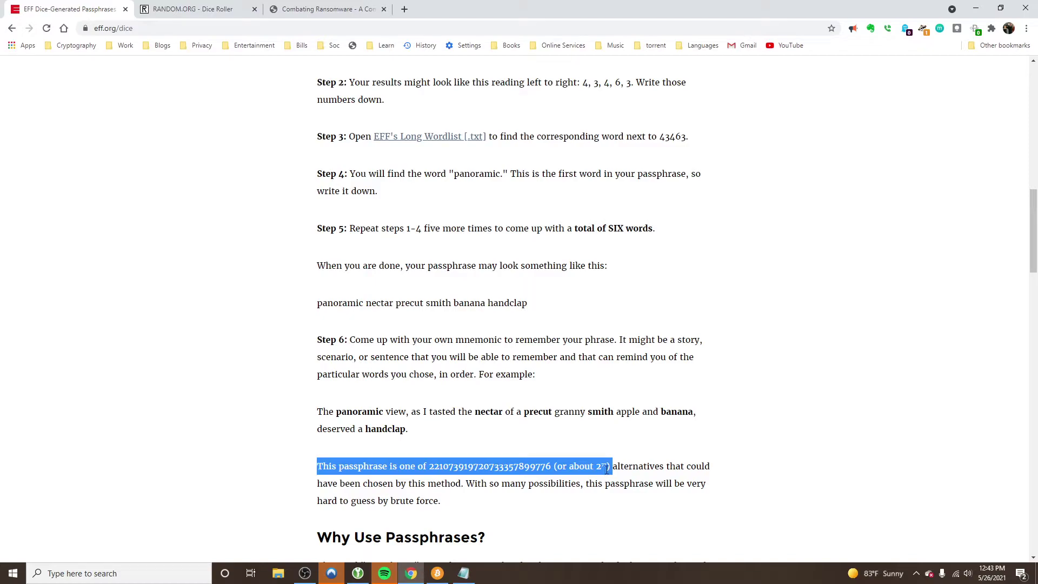
{"action": "left_click", "coordinate": [551, 466]}
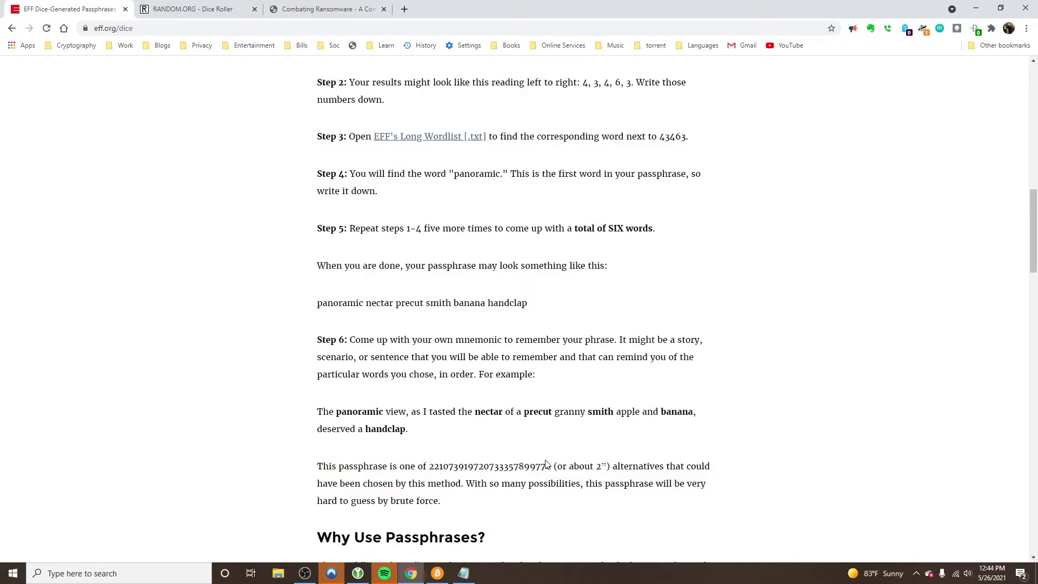
{"action": "left_click_drag", "start_coordinate": [551, 466], "coordinate": [430, 466]}
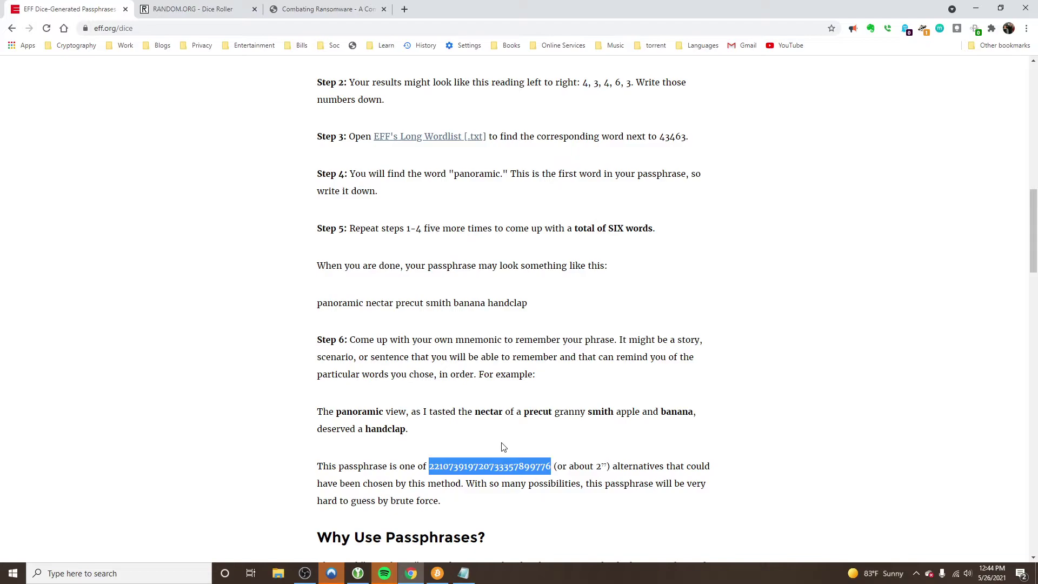
{"action": "scroll", "coordinate": [503, 447], "scroll_direction": "down", "scroll_amount": 6}
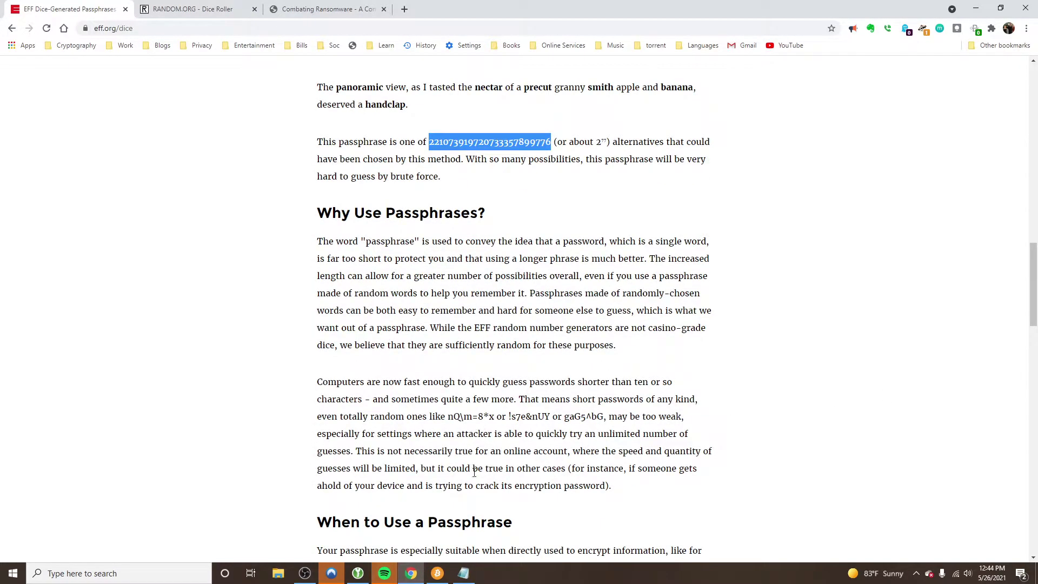
Scroll through 'Why Use Passphrases?' and back up to the Directions with the Long Wordlist link
{"action": "scroll", "coordinate": [491, 491], "scroll_direction": "up", "scroll_amount": 3}
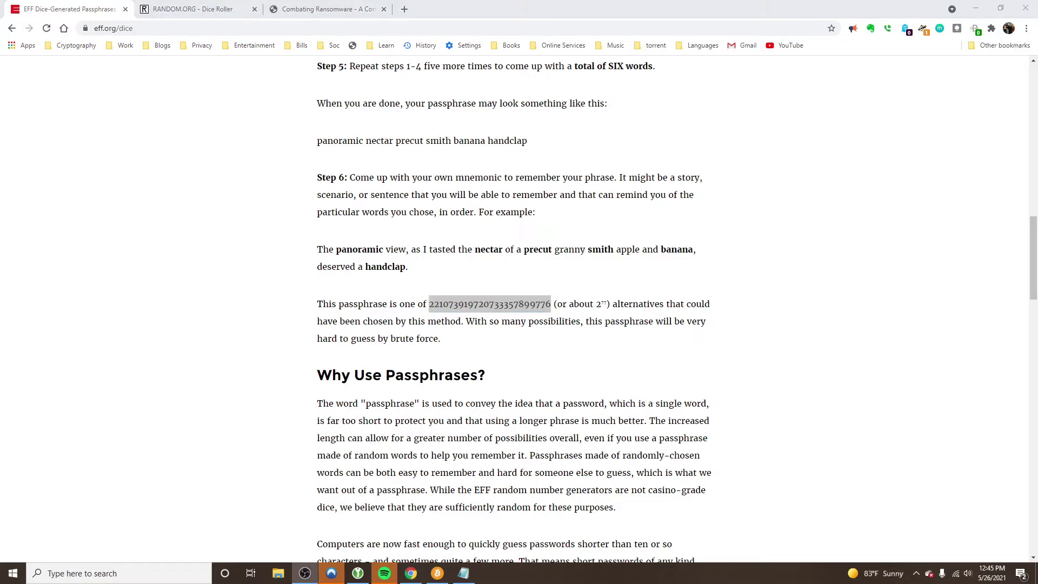
{"action": "scroll", "coordinate": [491, 290], "scroll_direction": "up", "scroll_amount": 15}
{"action": "scroll", "coordinate": [491, 290], "scroll_direction": "down", "scroll_amount": 5}
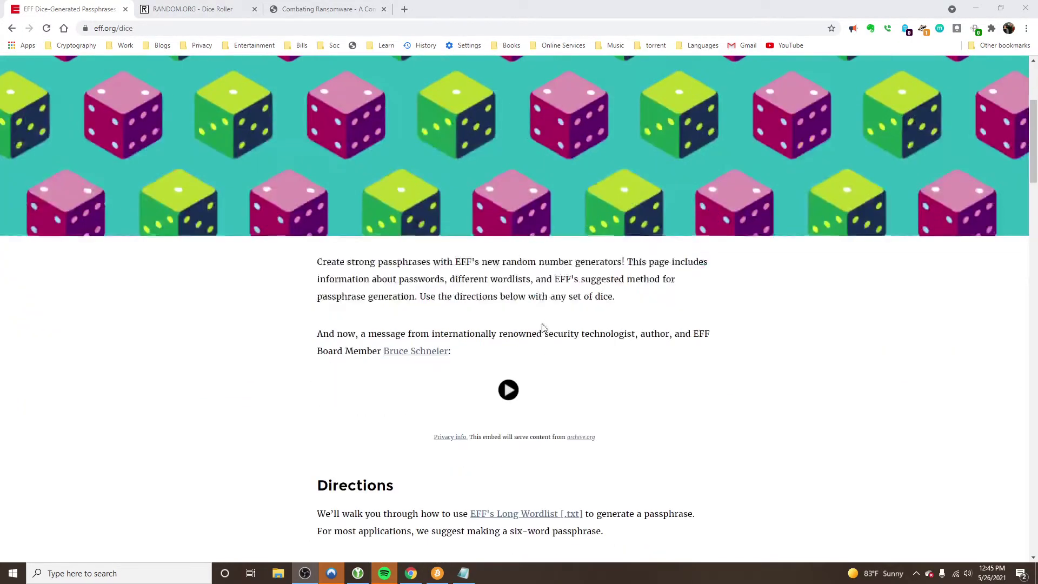
Open the EFF Long Wordlist and highlight its first entry, 11111 abacus
{"action": "left_click", "coordinate": [512, 352]}
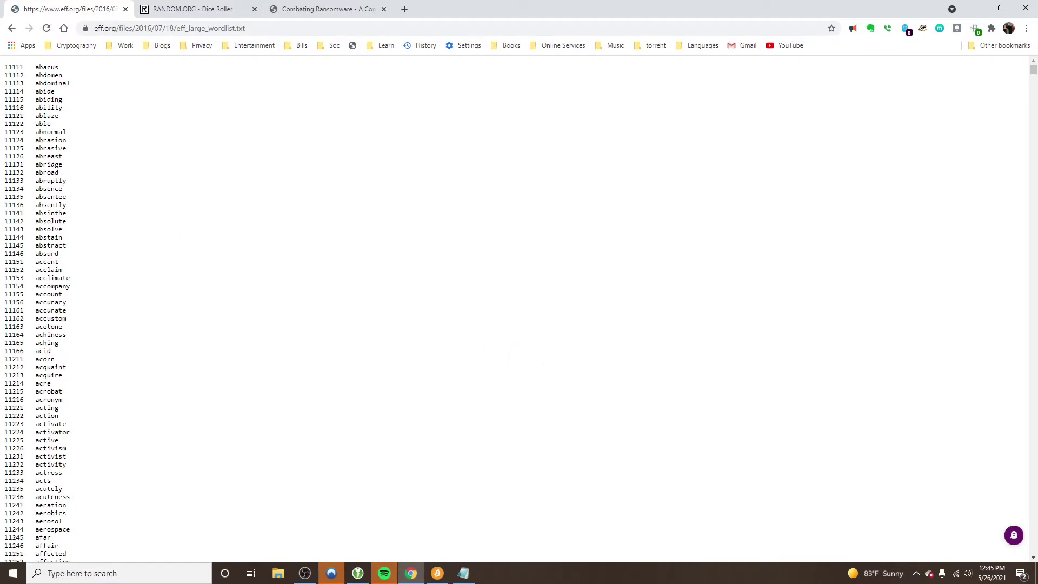
{"action": "left_click_drag", "start_coordinate": [32, 67], "coordinate": [81, 67]}
{"action": "left_click_drag", "start_coordinate": [23, 67], "coordinate": [2, 70]}
Scroll to entry 43156, select 'overdue', and go back to the dice passphrase page
{"action": "scroll", "coordinate": [105, 324], "scroll_direction": "down", "scroll_amount": 11}
{"action": "scroll", "coordinate": [21, 388], "scroll_direction": "down", "scroll_amount": 15}
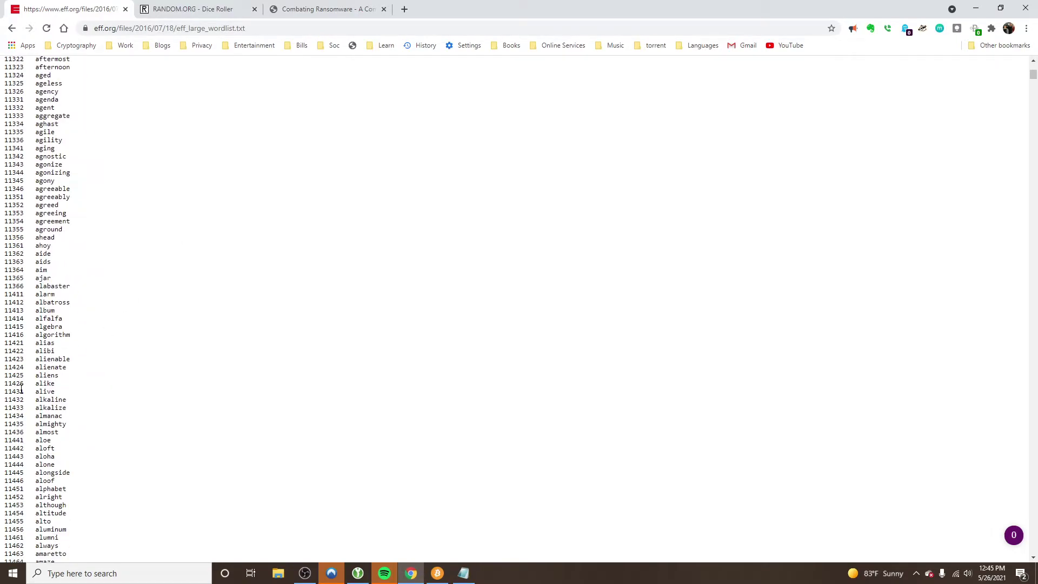
{"action": "scroll", "coordinate": [55, 403], "scroll_direction": "down", "scroll_amount": 10}
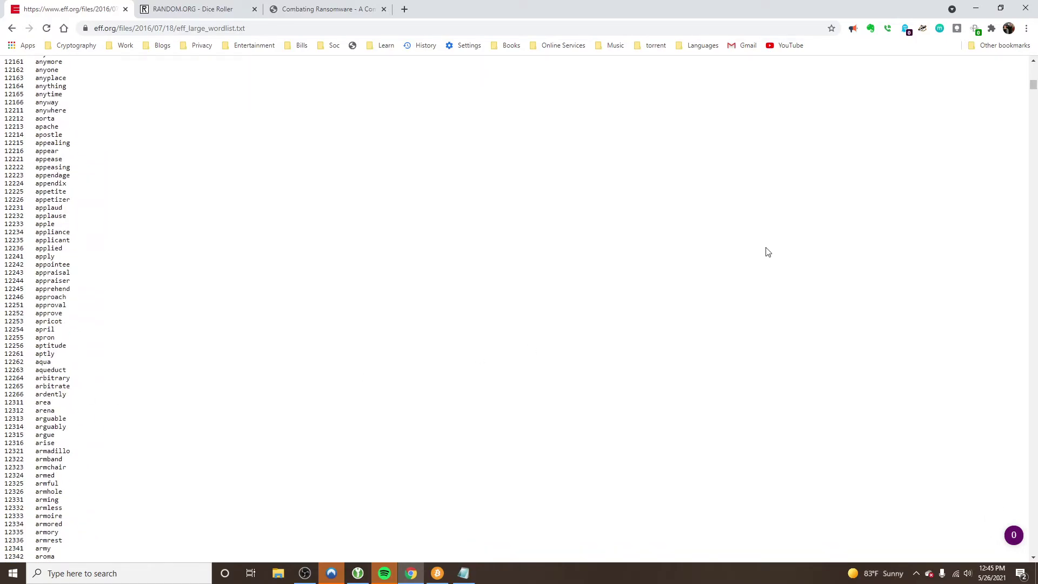
{"action": "left_click_drag", "start_coordinate": [1032, 91], "coordinate": [1033, 342]}
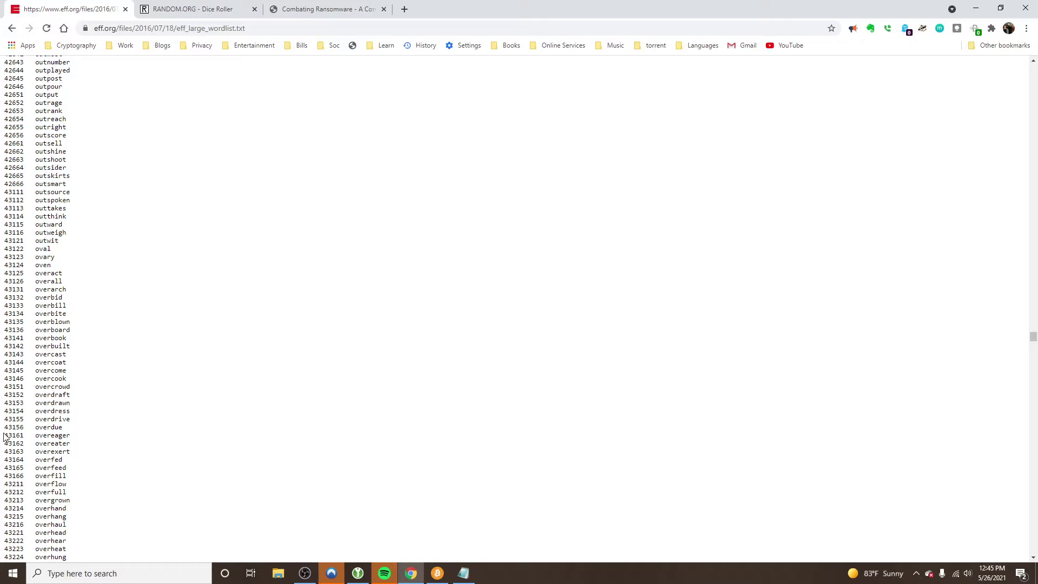
{"action": "double_click", "coordinate": [55, 427]}
{"action": "scroll", "coordinate": [123, 285], "scroll_direction": "down", "scroll_amount": 15}
{"action": "scroll", "coordinate": [90, 492], "scroll_direction": "up", "scroll_amount": 11}
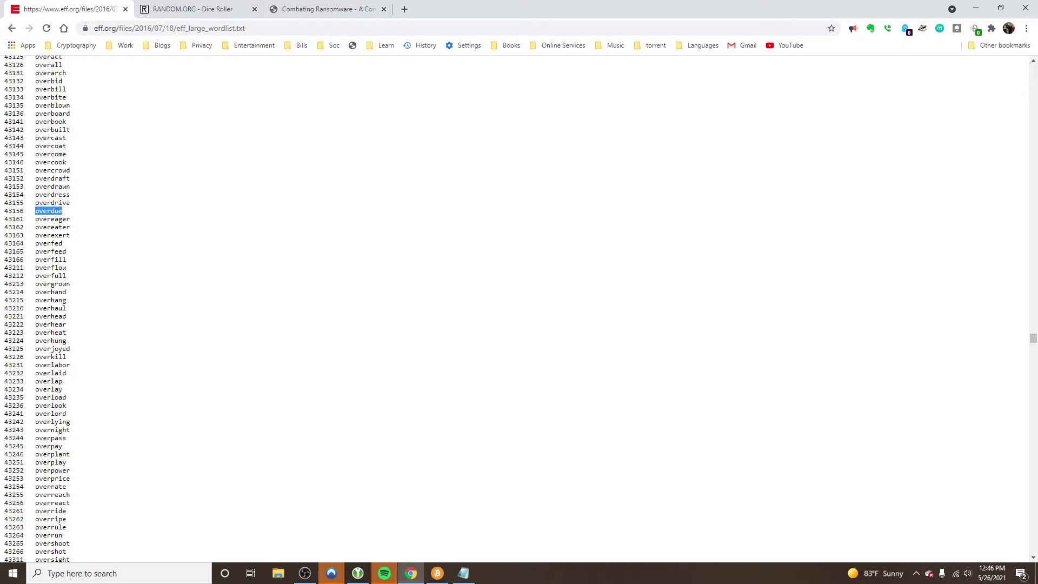
{"action": "key", "text": "alt+Left"}
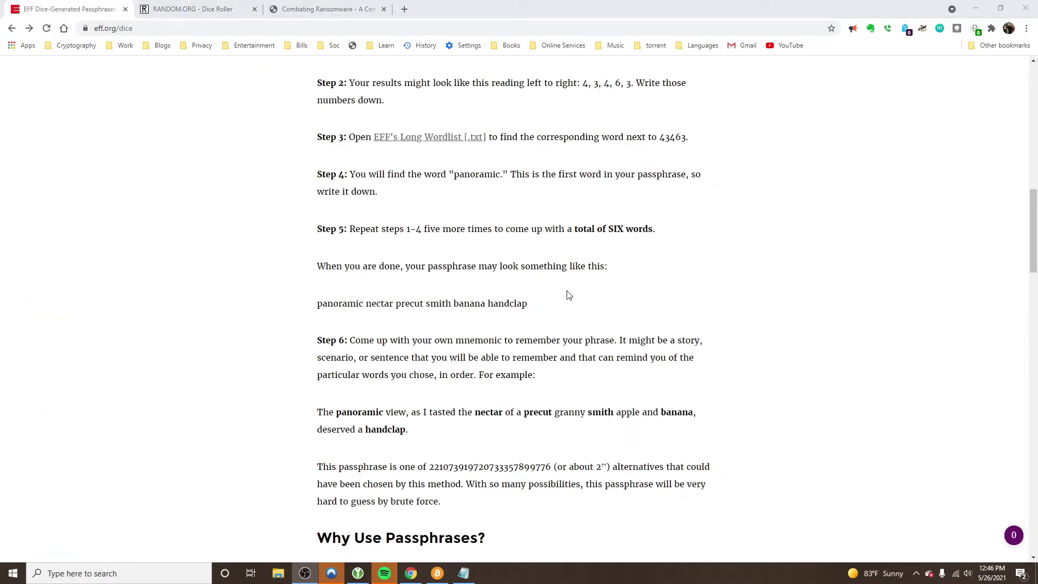
Copy the six-word example passphrase from Step 6 and minimize Chrome
{"action": "left_click_drag", "start_coordinate": [528, 304], "coordinate": [321, 301]}
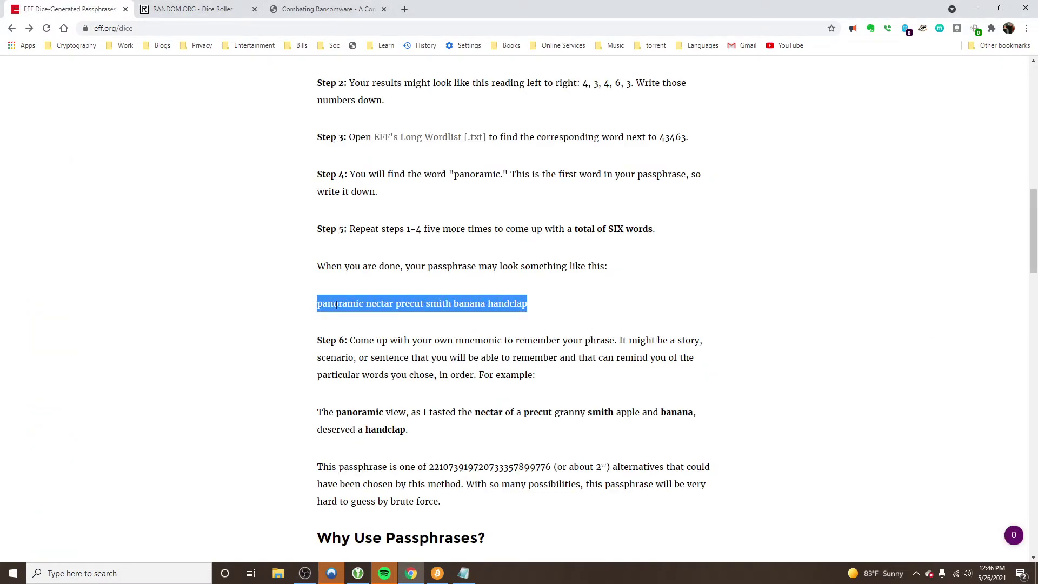
{"action": "right_click", "coordinate": [337, 305]}
{"action": "left_click", "coordinate": [362, 311]}
{"action": "left_click", "coordinate": [977, 9]}
Create a new KeePassXC database named 'example' and continue to Encryption Settings
{"action": "left_click", "coordinate": [482, 295]}
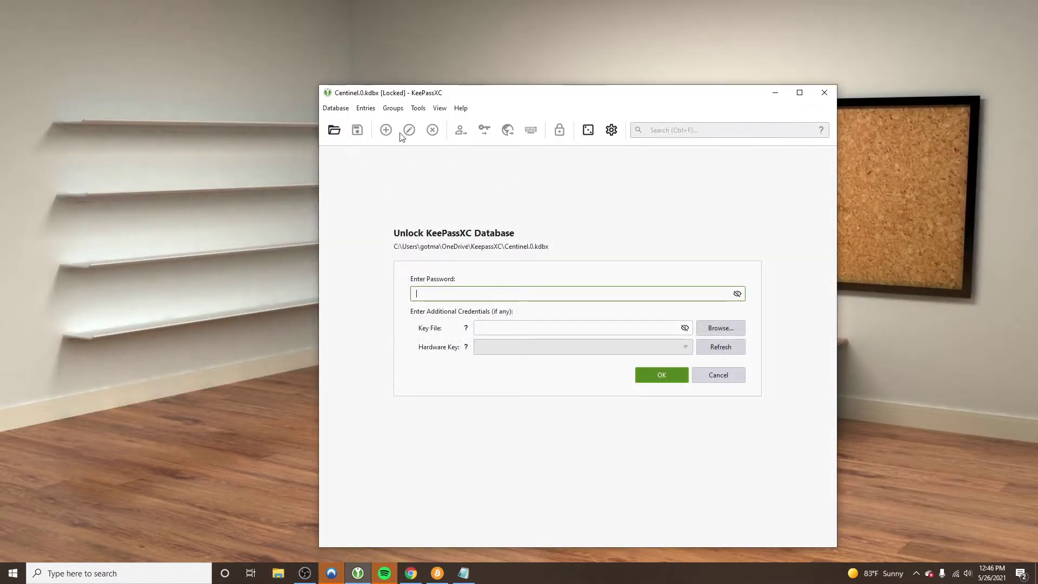
{"action": "left_click", "coordinate": [344, 109]}
{"action": "left_click", "coordinate": [356, 121]}
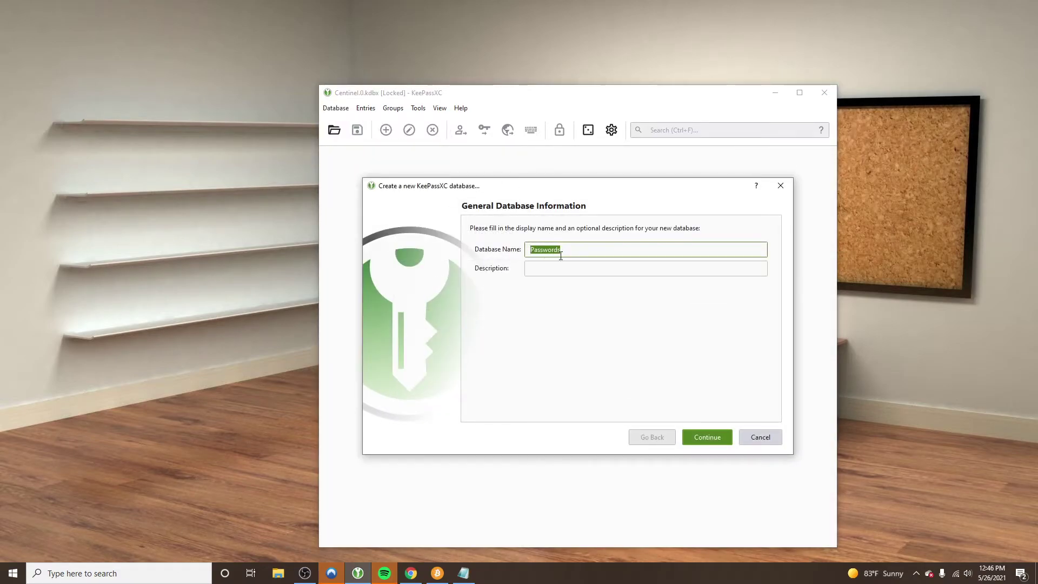
{"action": "type", "text": "example"}
{"action": "left_click", "coordinate": [568, 273]}
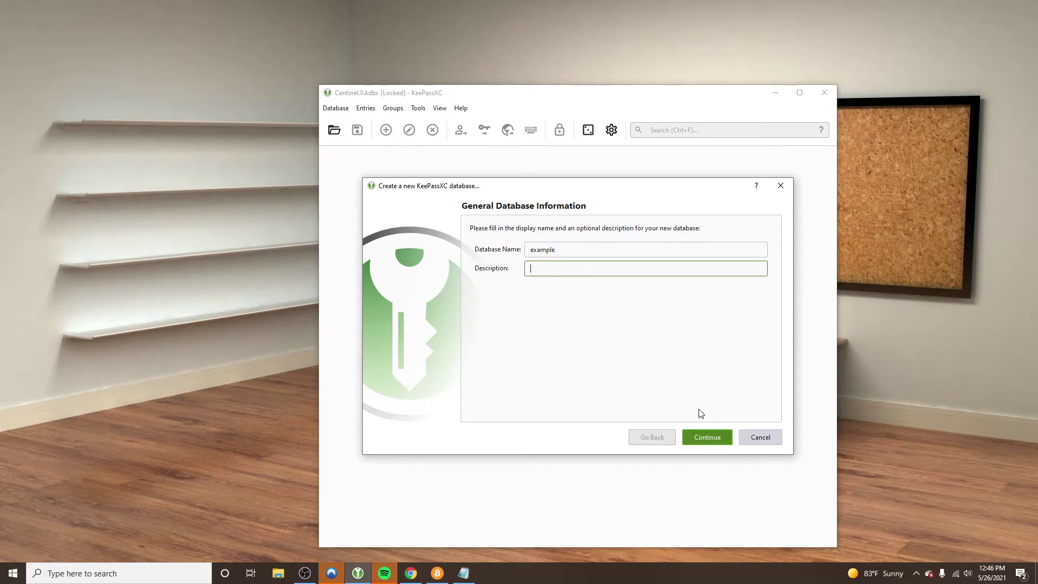
{"action": "left_click", "coordinate": [708, 437]}
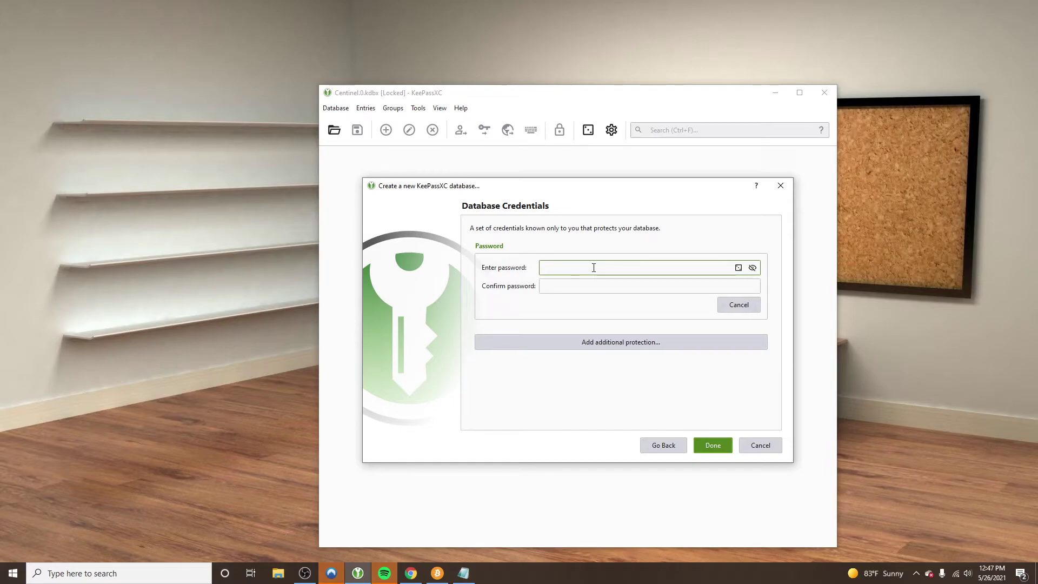
Paste the copied passphrase as both database password and confirmation, then show it in plain text
{"action": "key", "text": "ctrl+v"}
{"action": "left_click", "coordinate": [602, 287]}
{"action": "key", "text": "ctrl+v"}
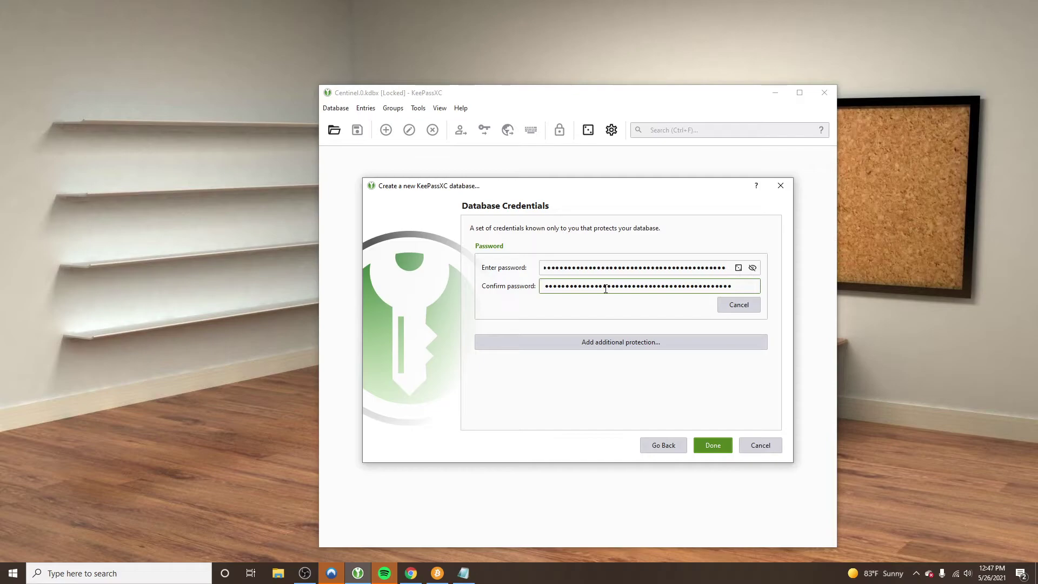
{"action": "left_click", "coordinate": [757, 267]}
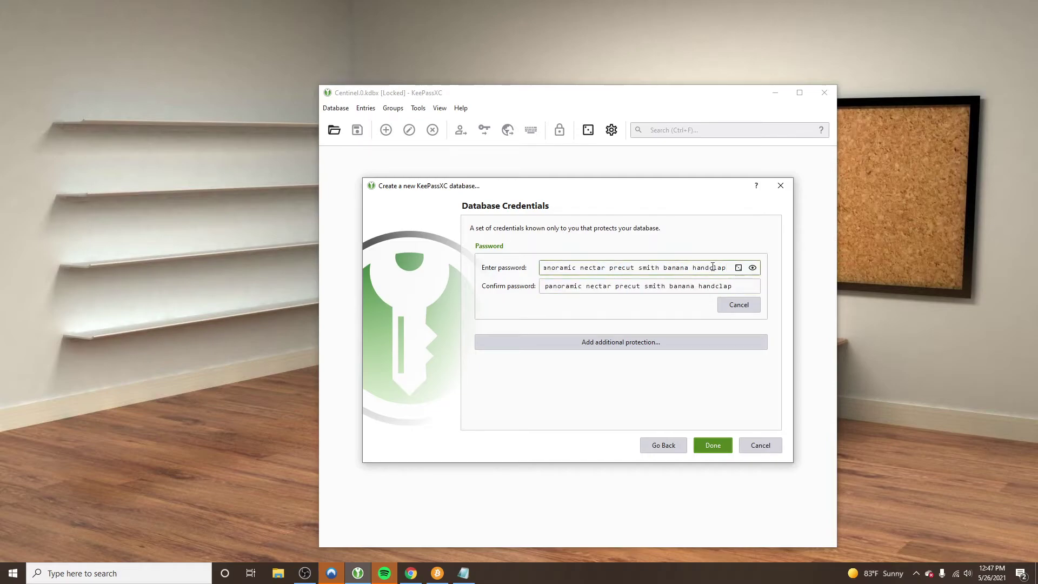
{"action": "left_click", "coordinate": [573, 268]}
{"action": "key", "text": "Home"}
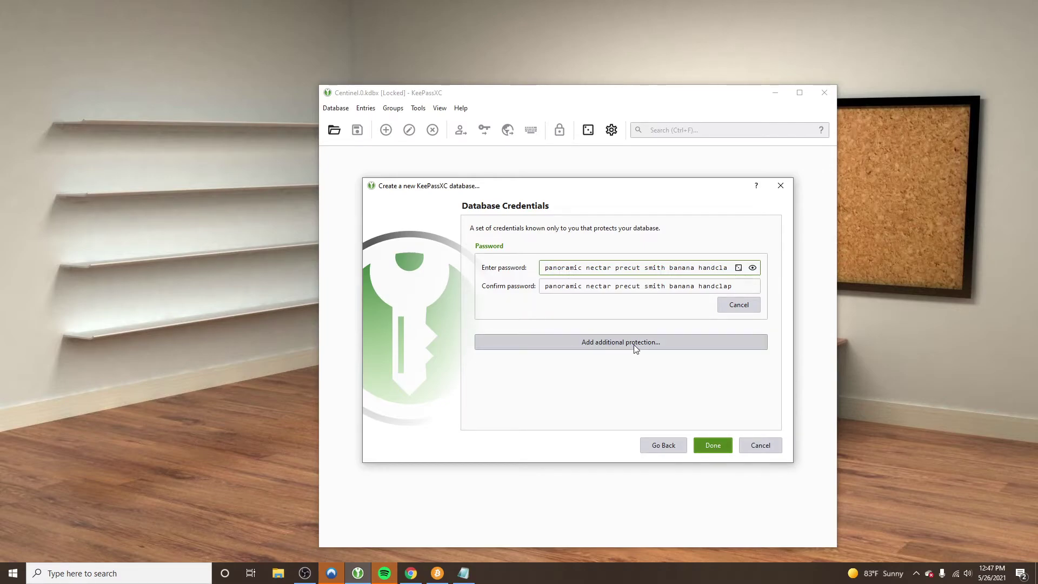
Finish the new-database wizard and save the database as example.kdbx
{"action": "left_click", "coordinate": [710, 446]}
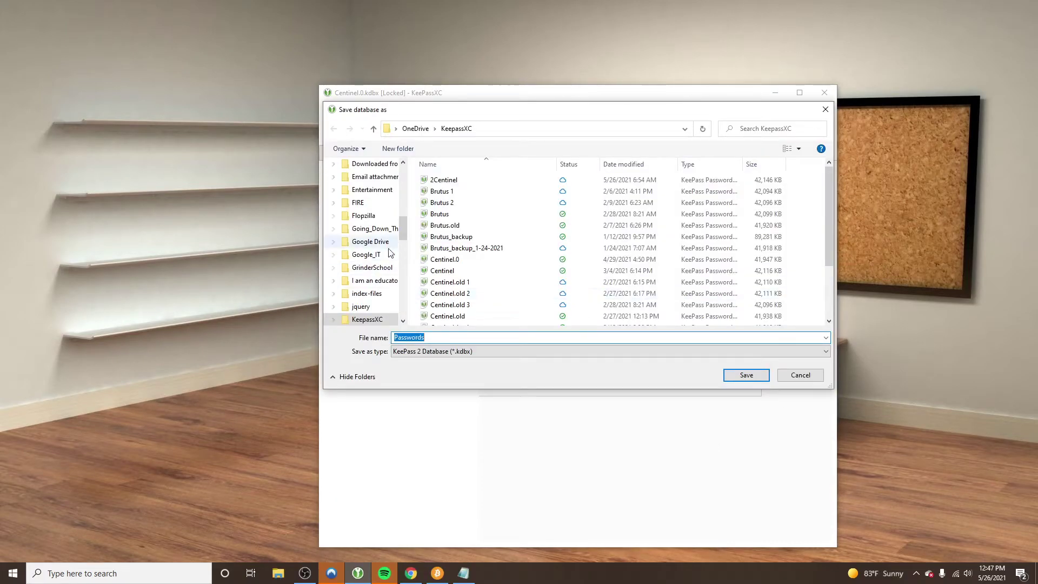
{"action": "type", "text": "example"}
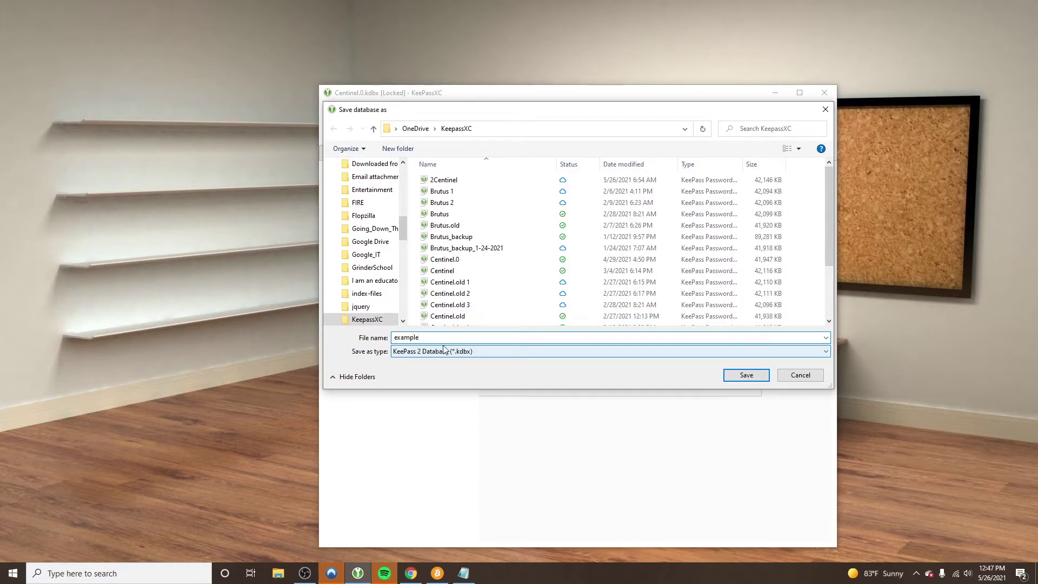
{"action": "left_click", "coordinate": [736, 377]}
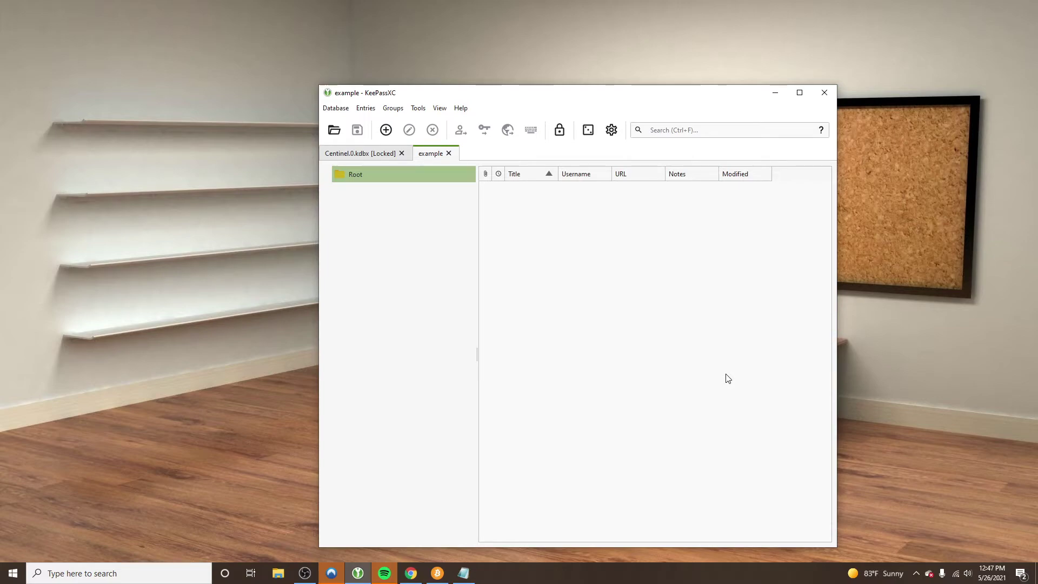
Add a new entry titled 'example gmail' and enter its Gmail address as the username
{"action": "left_click", "coordinate": [382, 133]}
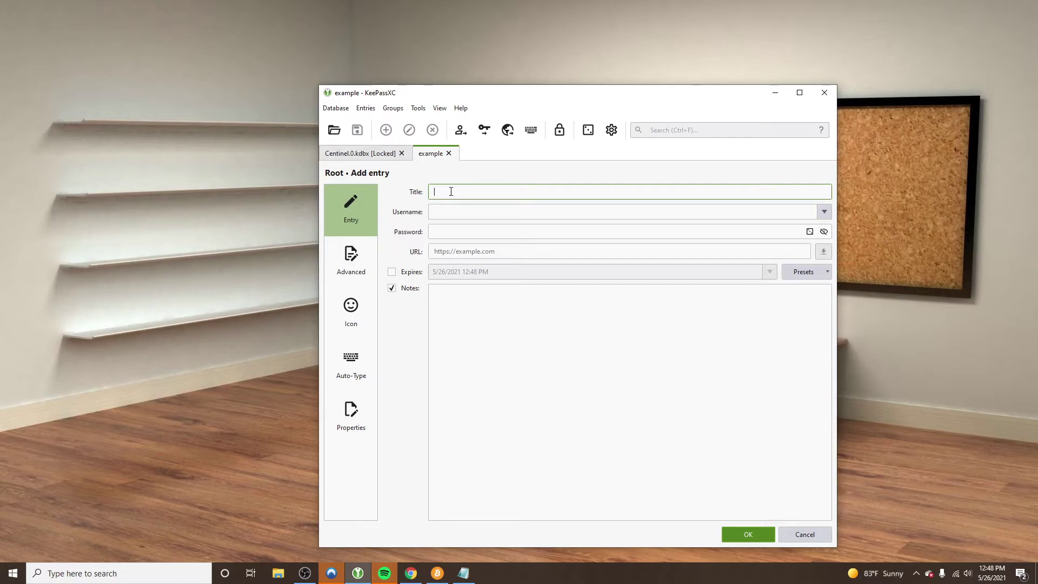
{"action": "type", "text": "a"}
{"action": "key", "text": "BackSpace"}
{"action": "key", "text": "BackSpace"}
{"action": "key", "text": "BackSpace"}
{"action": "type", "text": "example23w2q43q234"}
{"action": "key", "text": "BackSpace"}
{"action": "key", "text": "BackSpace"}
{"action": "key", "text": "BackSpace"}
{"action": "key", "text": "BackSpace"}
{"action": "key", "text": "BackSpace"}
{"action": "key", "text": "BackSpace"}
{"action": "key", "text": "BackSpace"}
{"action": "key", "text": "BackSpace"}
{"action": "key", "text": "BackSpace"}
{"action": "key", "text": "BackSpace"}
{"action": "key", "text": "BackSpace"}
{"action": "key", "text": "BackSpace"}
{"action": "key", "text": "BackSpace"}
{"action": "key", "text": "BackSpace"}
{"action": "key", "text": "BackSpace"}
{"action": "key", "text": "BackSpace"}
{"action": "key", "text": "BackSpace"}
{"action": "type", "text": "example gmail"}
{"action": "left_click", "coordinate": [446, 213]}
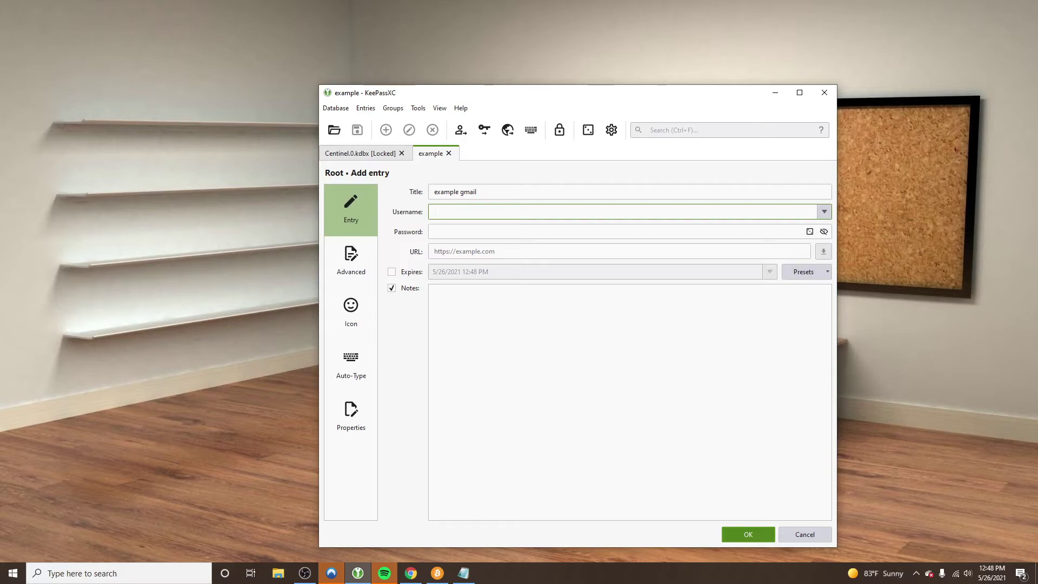
Open the passphrase generator, adjust the word count, and set Word Case to Title Case
{"action": "left_click", "coordinate": [809, 232]}
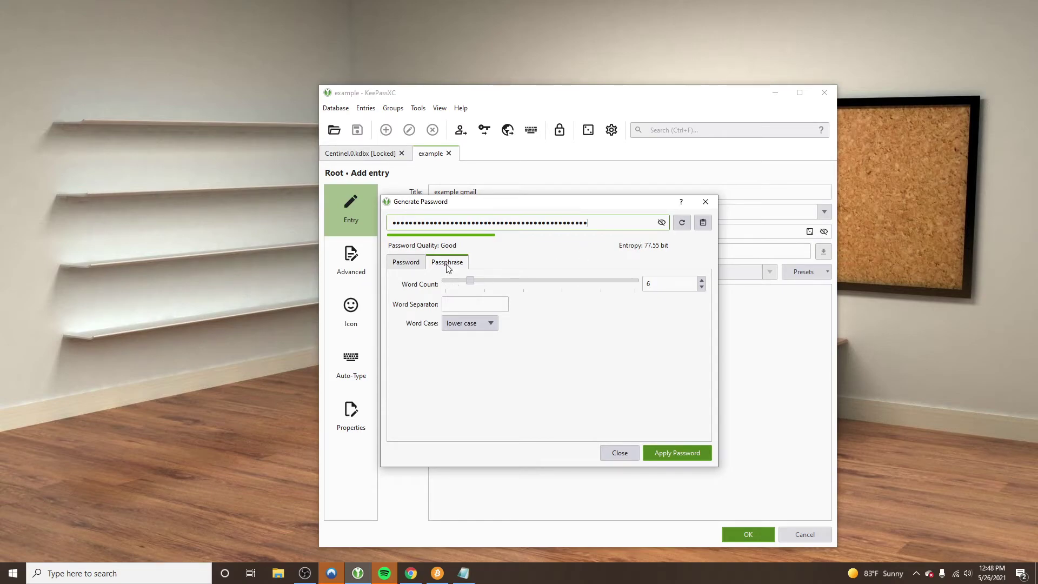
{"action": "left_click", "coordinate": [662, 223]}
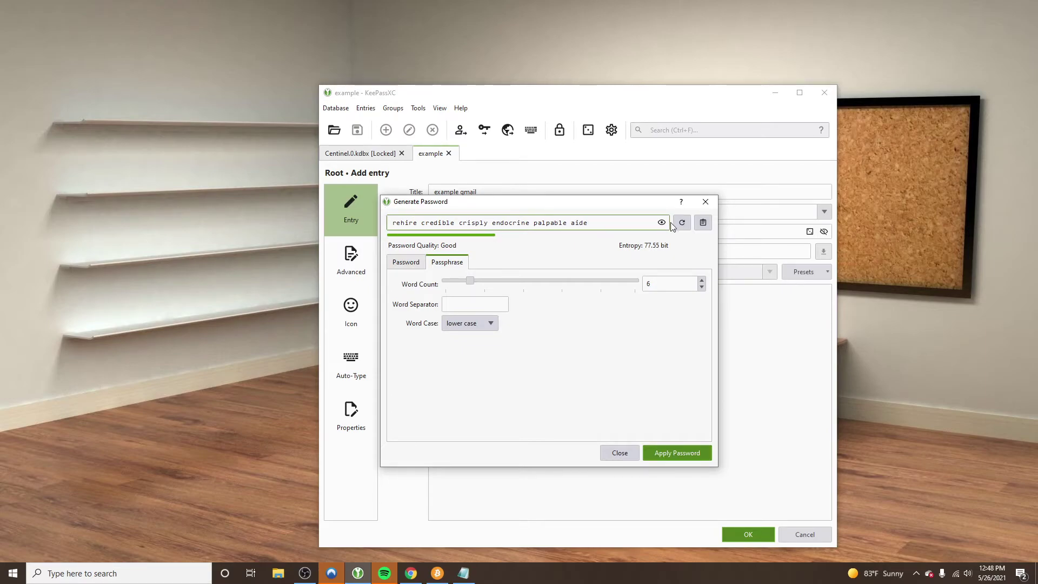
{"action": "left_click", "coordinate": [471, 279]}
{"action": "left_click_drag", "start_coordinate": [471, 278], "coordinate": [811, 283]}
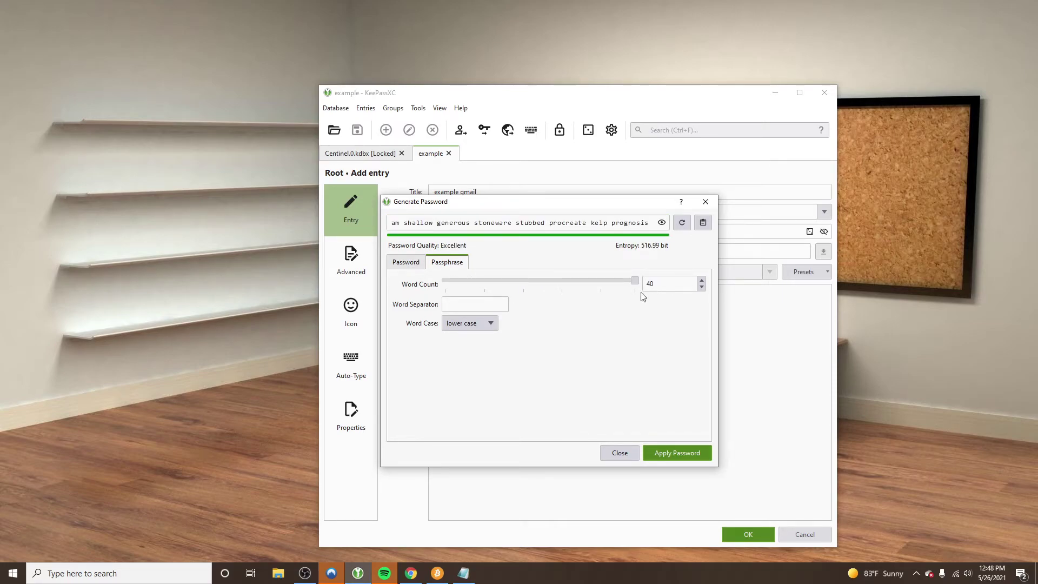
{"action": "left_click_drag", "start_coordinate": [636, 282], "coordinate": [500, 287]}
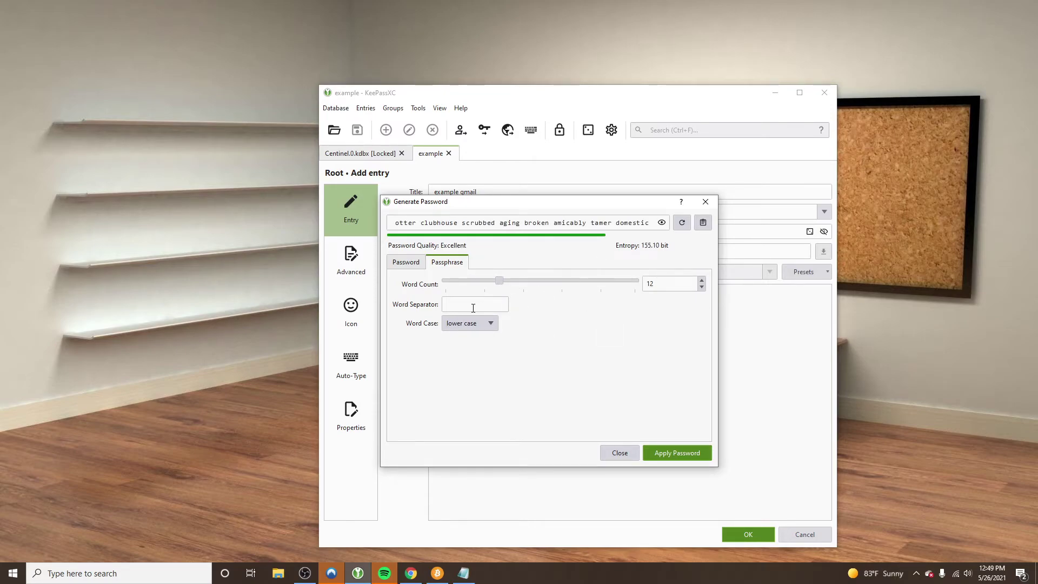
{"action": "left_click", "coordinate": [482, 322]}
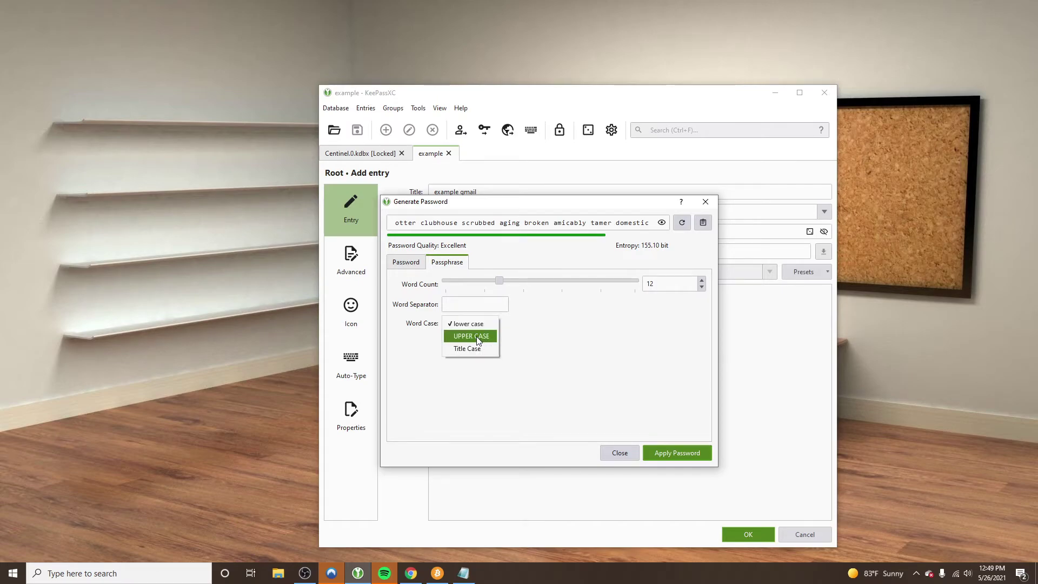
{"action": "left_click", "coordinate": [475, 349]}
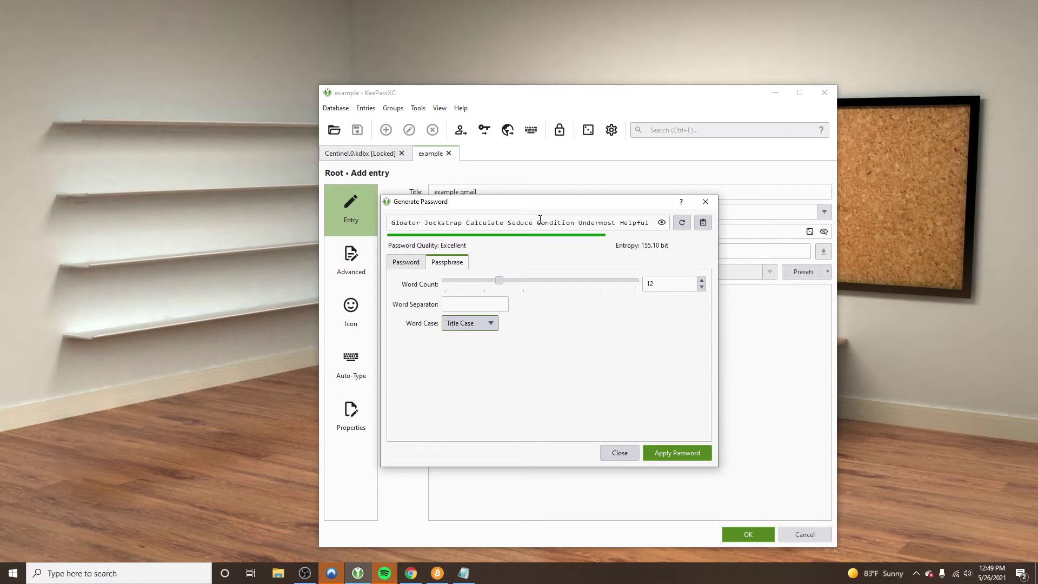
Set the passphrase word separator to '#1'
{"action": "left_click", "coordinate": [456, 301]}
{"action": "type", "text": "#"}
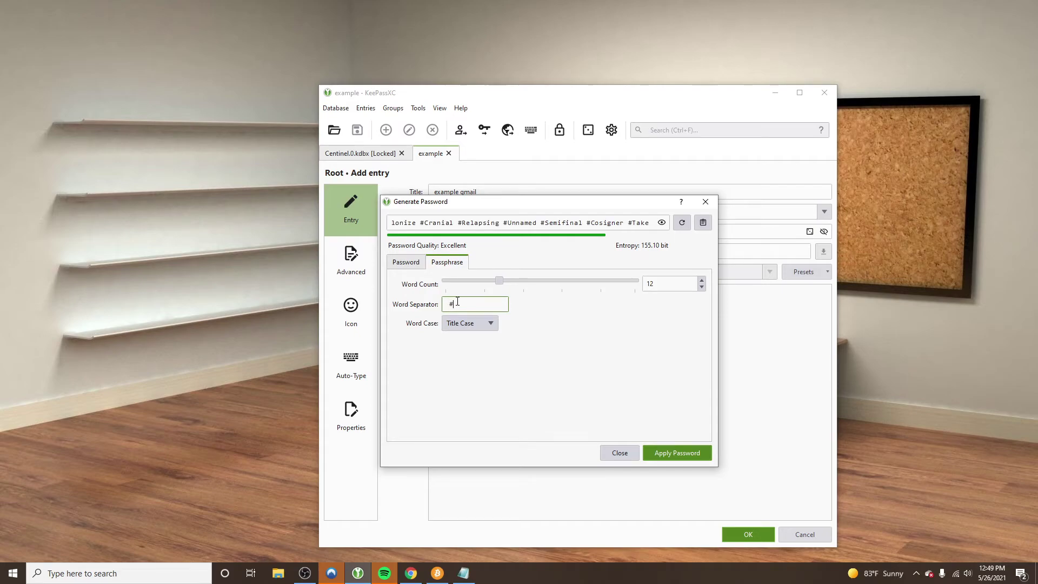
{"action": "type", "text": "1"}
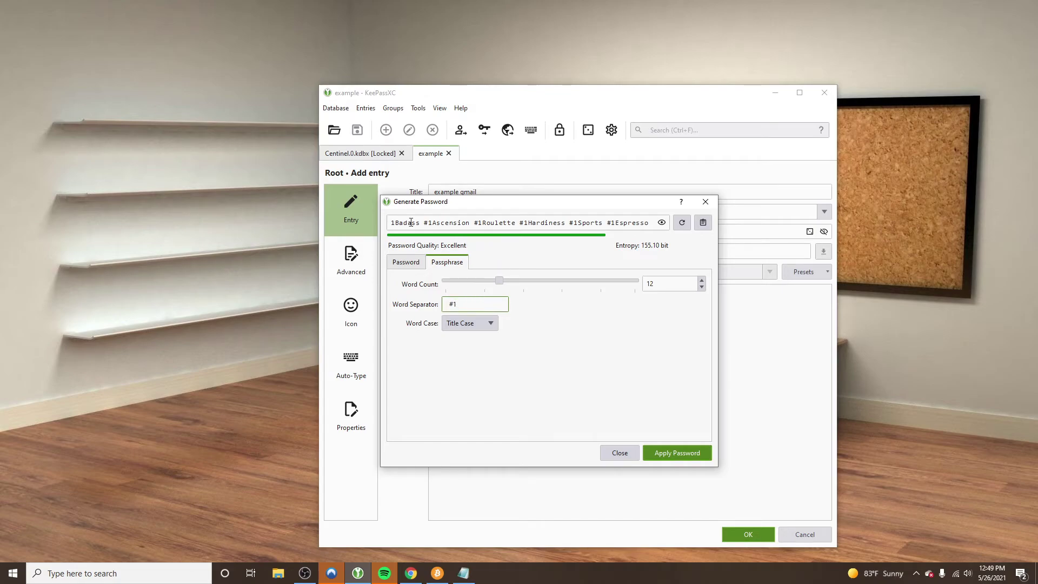
{"action": "left_click_drag", "start_coordinate": [393, 223], "coordinate": [654, 224]}
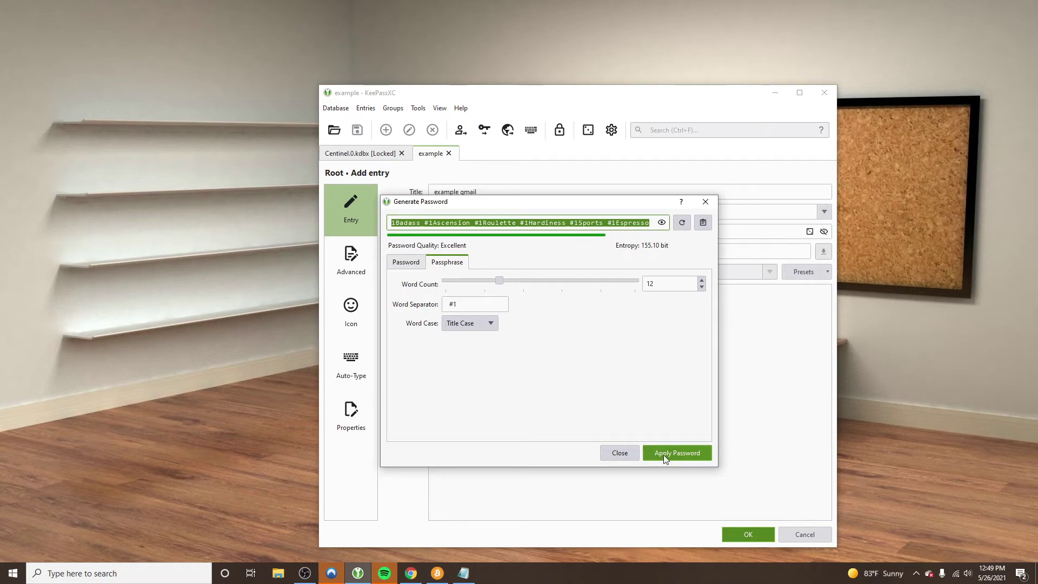
Reduce the passphrase word count from 12 to 6
{"action": "left_click", "coordinate": [703, 285]}
{"action": "left_click", "coordinate": [704, 286]}
{"action": "left_click", "coordinate": [704, 285]}
{"action": "left_click", "coordinate": [704, 285]}
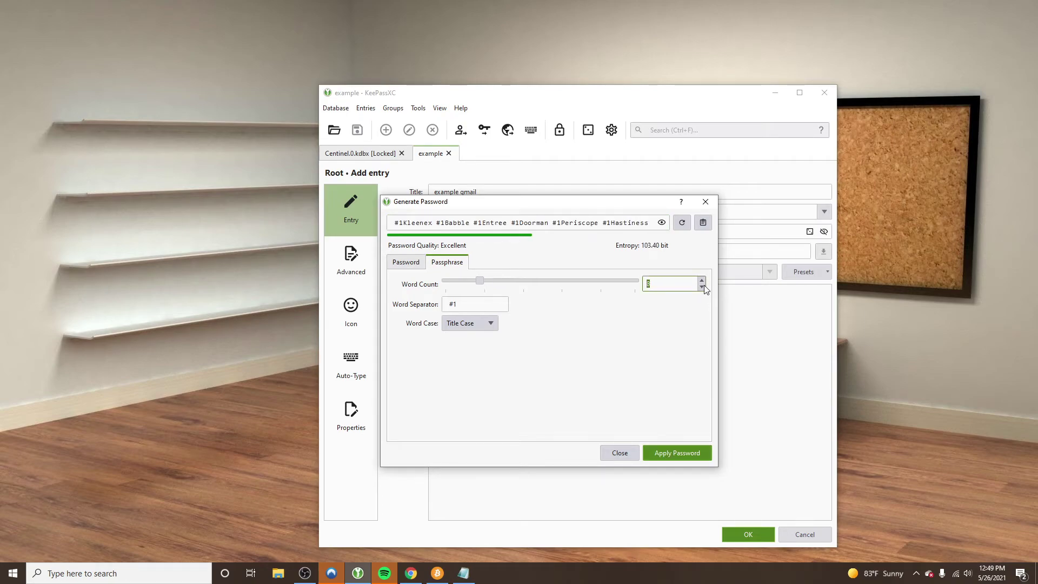
{"action": "left_click", "coordinate": [704, 286]}
{"action": "left_click", "coordinate": [701, 286]}
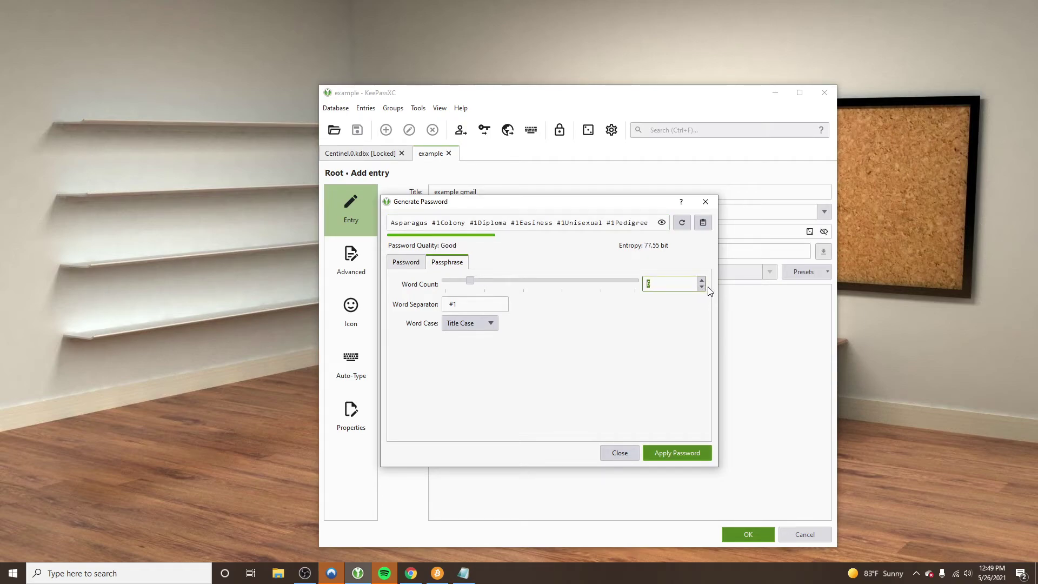
{"action": "left_click", "coordinate": [703, 279]}
{"action": "left_click", "coordinate": [702, 287]}
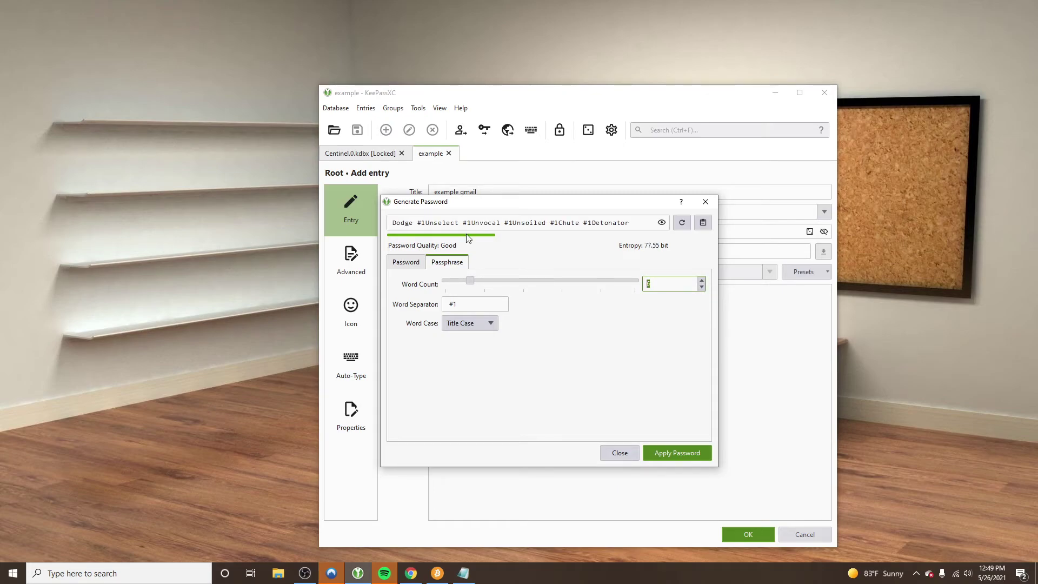
{"action": "left_click", "coordinate": [480, 301]}
{"action": "left_click", "coordinate": [701, 280]}
{"action": "left_click", "coordinate": [701, 286]}
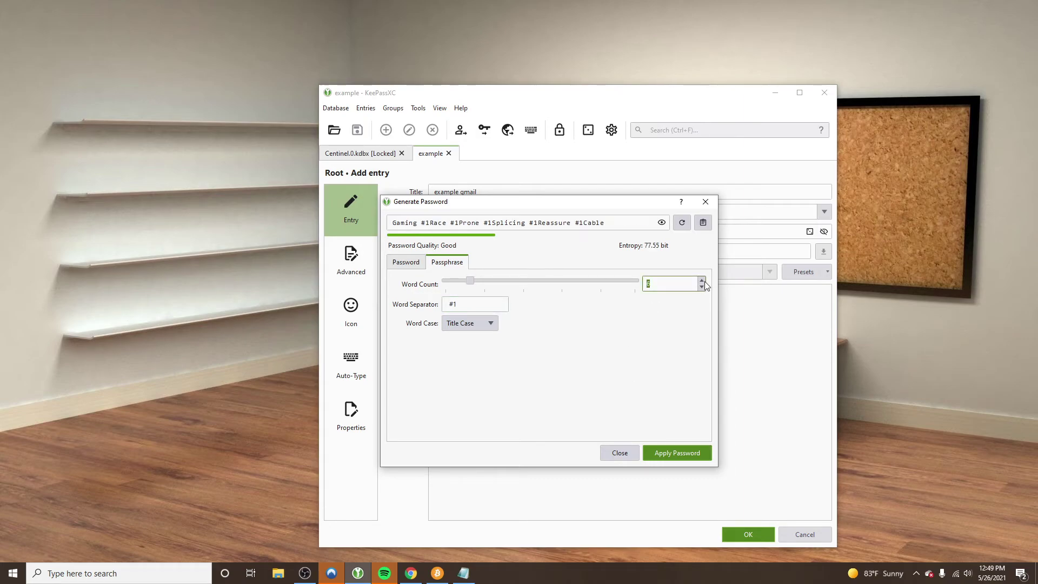
{"action": "left_click", "coordinate": [444, 306]}
Apply the generated passphrase as the password, reveal it, and save the 'example gmail' entry
{"action": "left_click", "coordinate": [670, 451]}
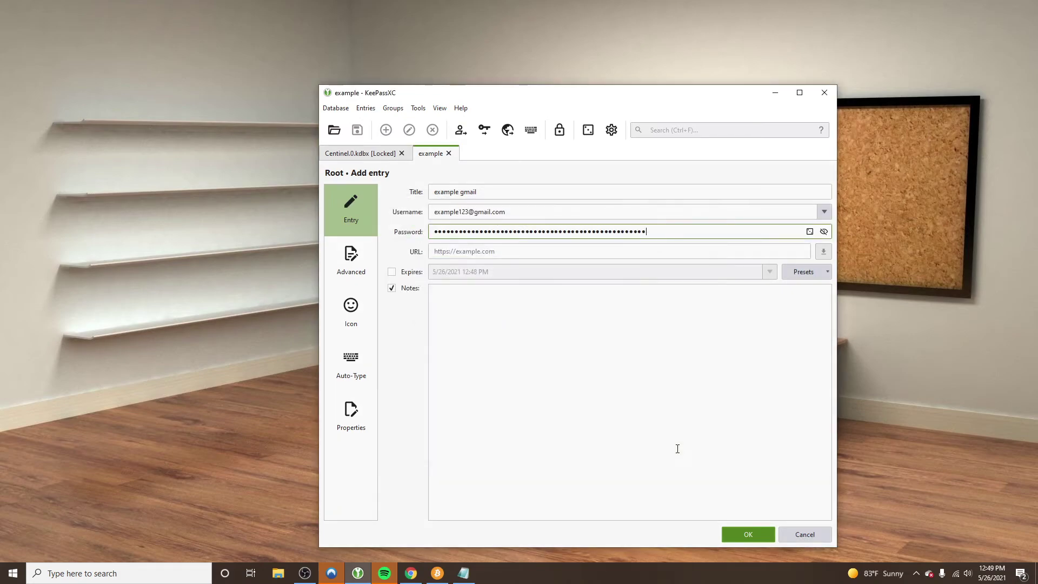
{"action": "left_click", "coordinate": [823, 233]}
{"action": "left_click", "coordinate": [748, 535]}
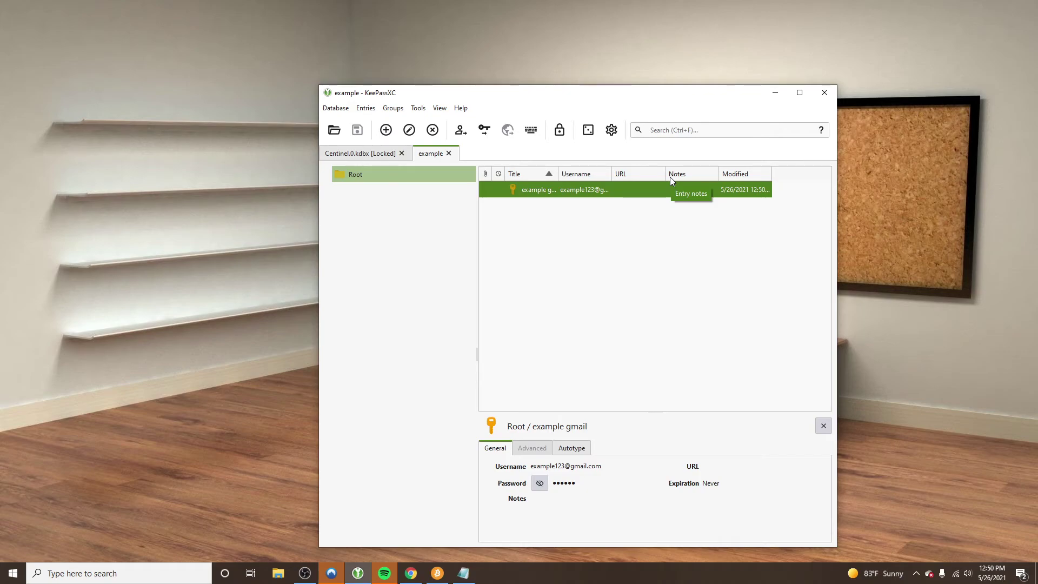
Add a 'work' entry with a generated passphrase as password and expiry enabled
{"action": "left_click", "coordinate": [386, 130]}
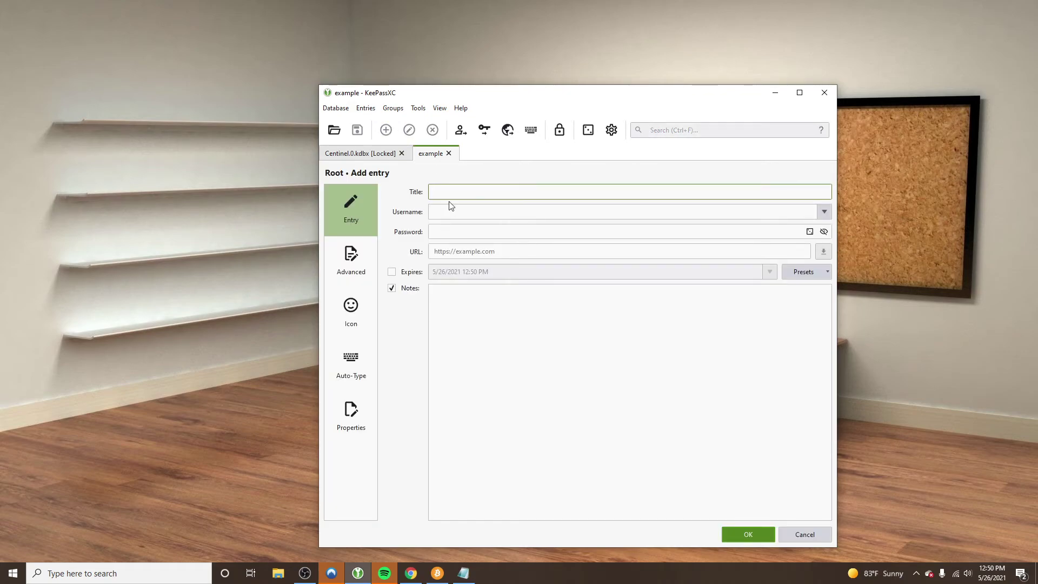
{"action": "type", "text": "work"}
{"action": "left_click", "coordinate": [493, 213]}
{"action": "left_click", "coordinate": [451, 246]}
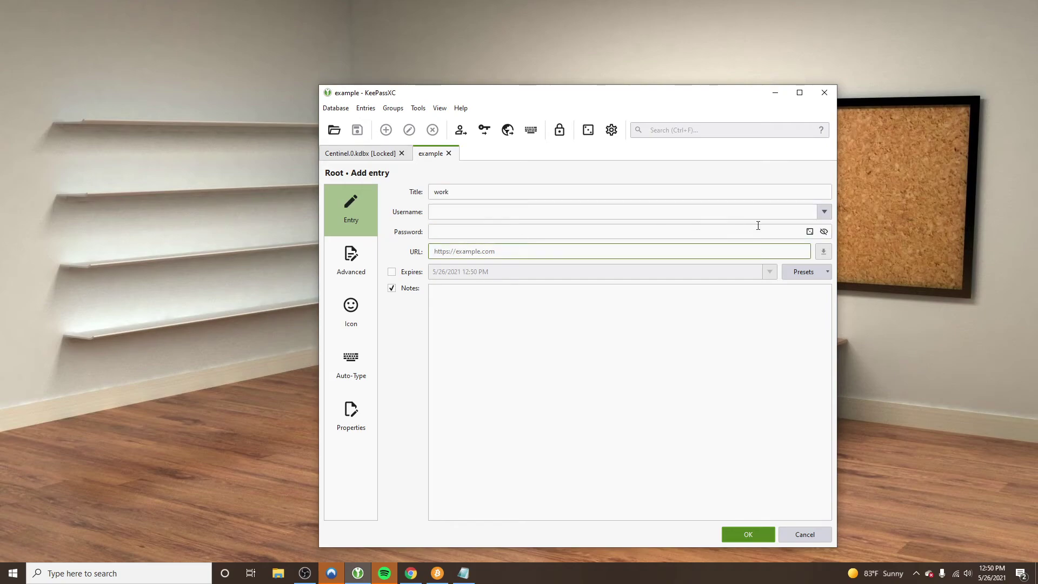
{"action": "left_click", "coordinate": [809, 231]}
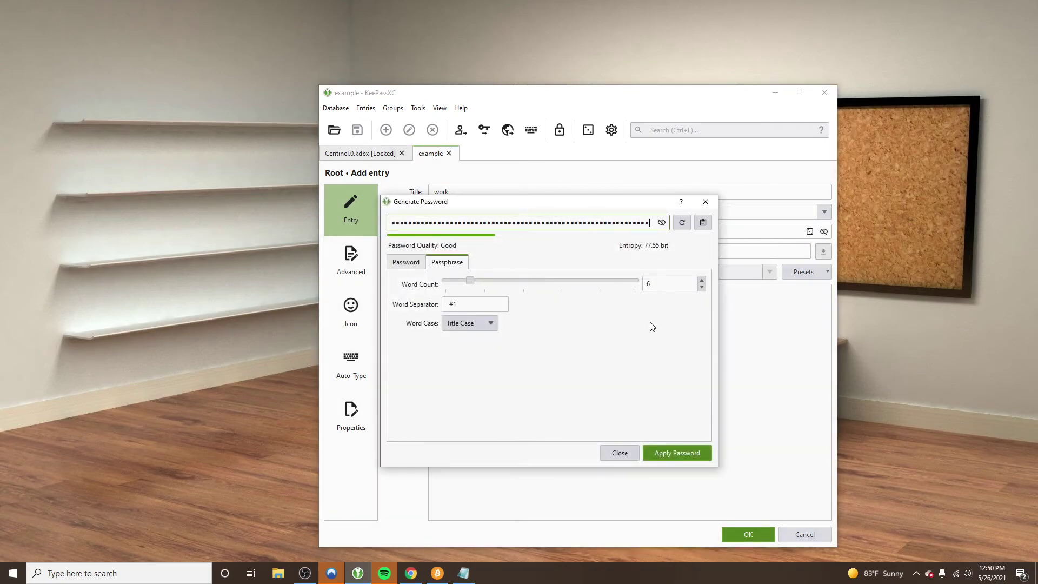
{"action": "left_click", "coordinate": [669, 450]}
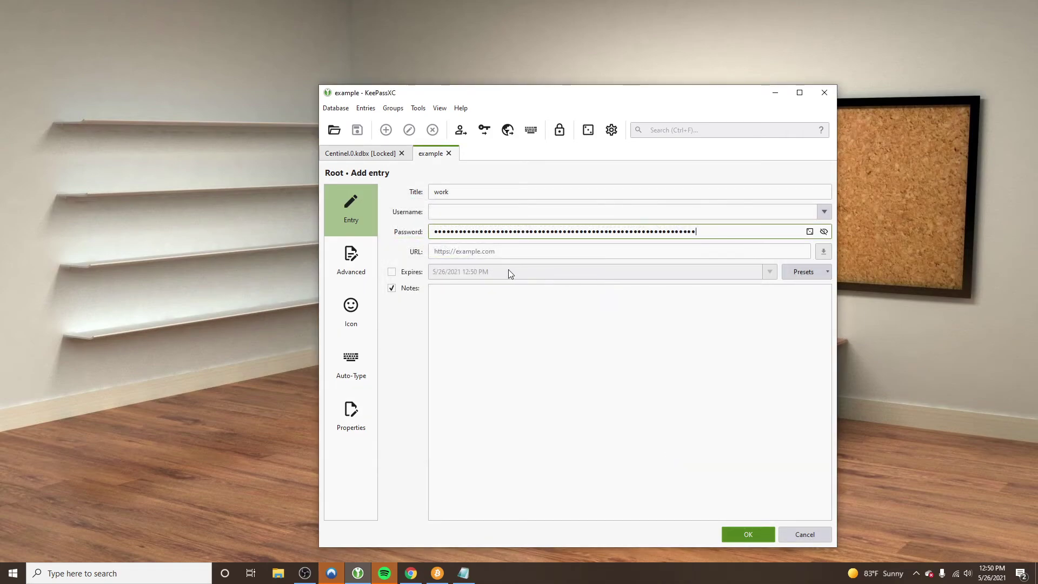
{"action": "left_click", "coordinate": [391, 272]}
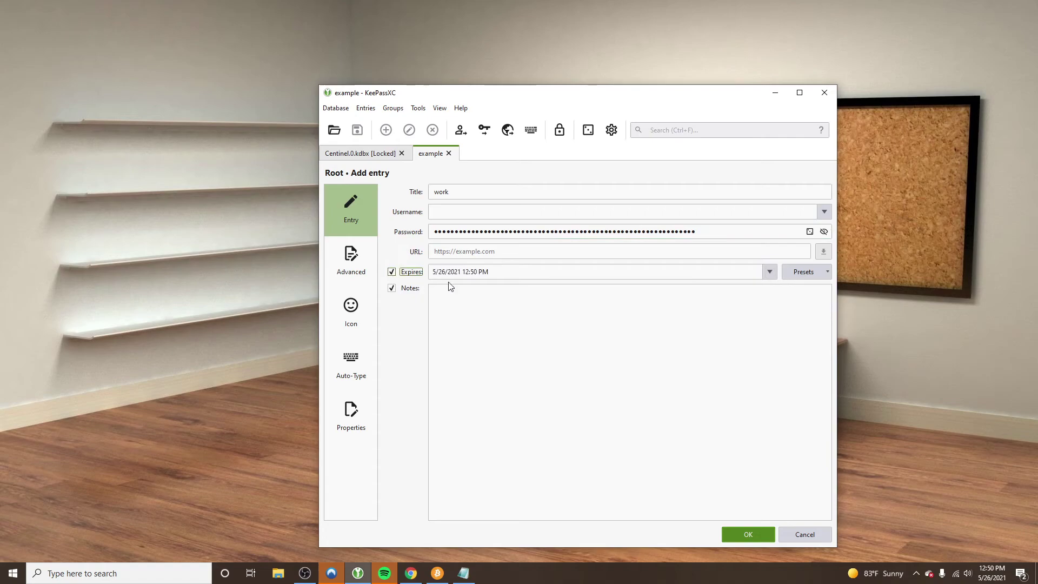
Pick July 29, 2021 as the 'work' entry's expiry date
{"action": "left_click", "coordinate": [771, 271]}
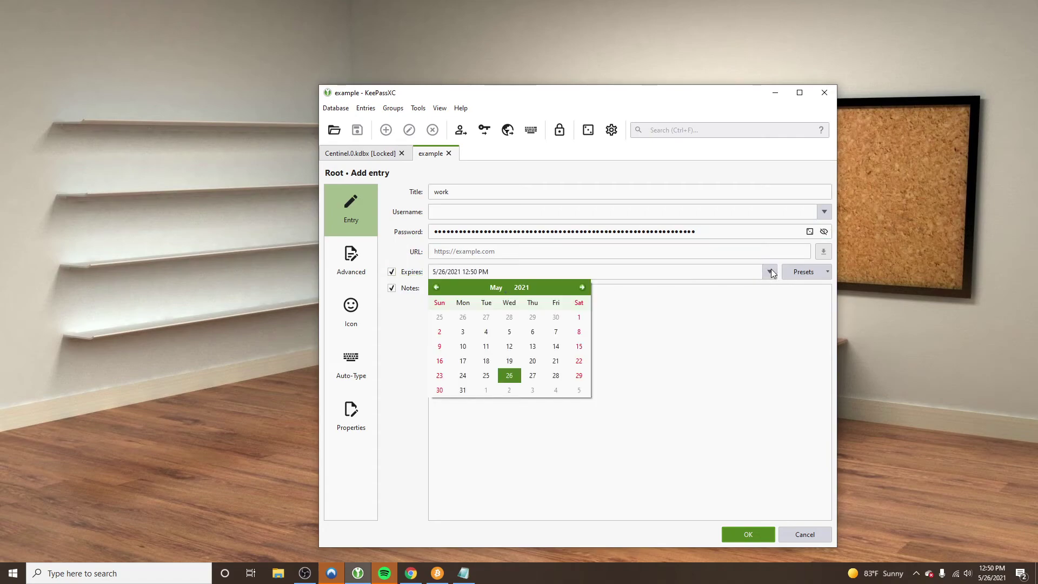
{"action": "left_click", "coordinate": [582, 288]}
{"action": "left_click", "coordinate": [582, 287]}
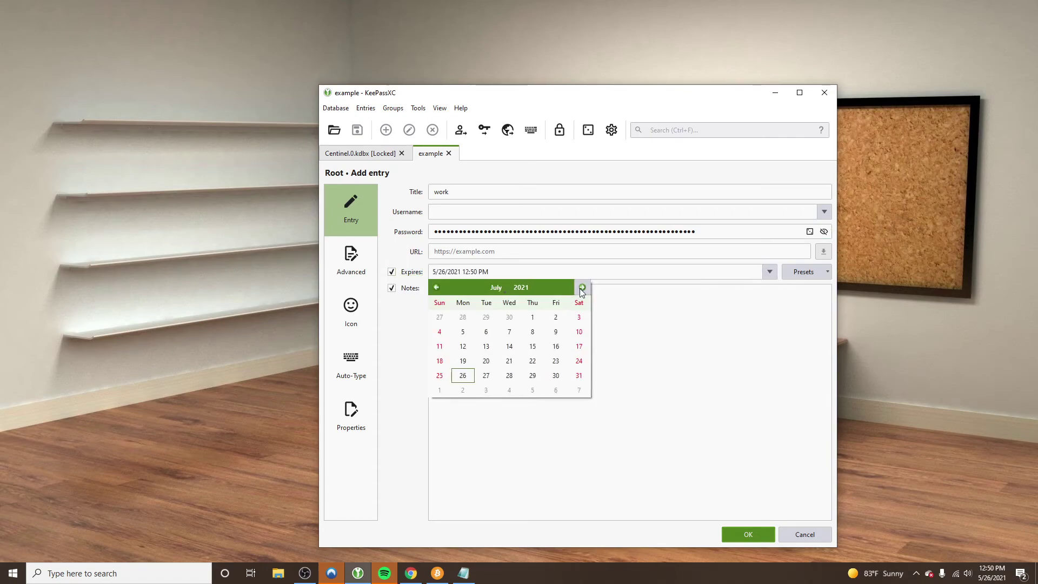
{"action": "left_click", "coordinate": [533, 375]}
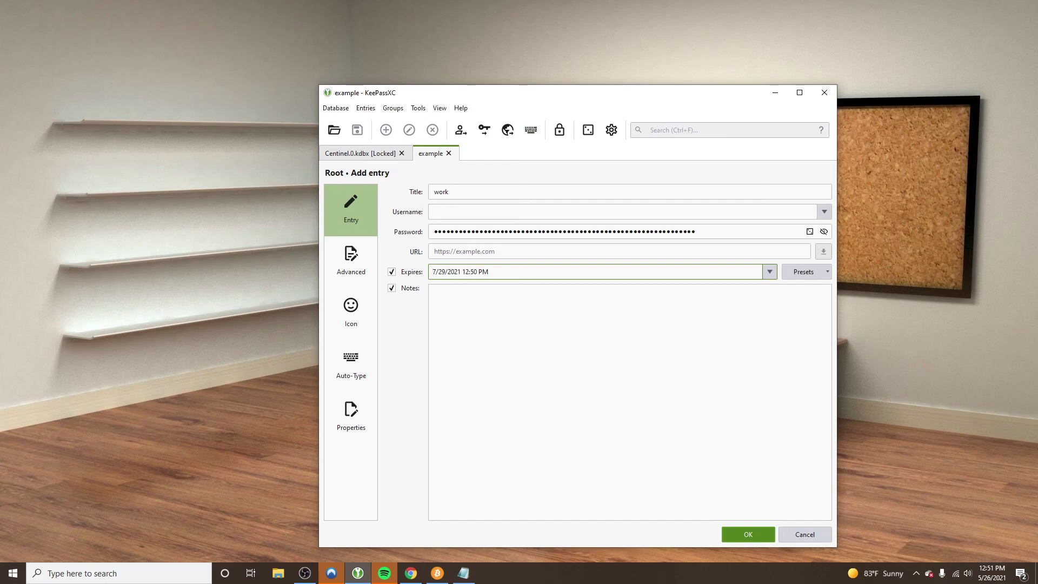
{"action": "key", "text": "alt+Tab"}
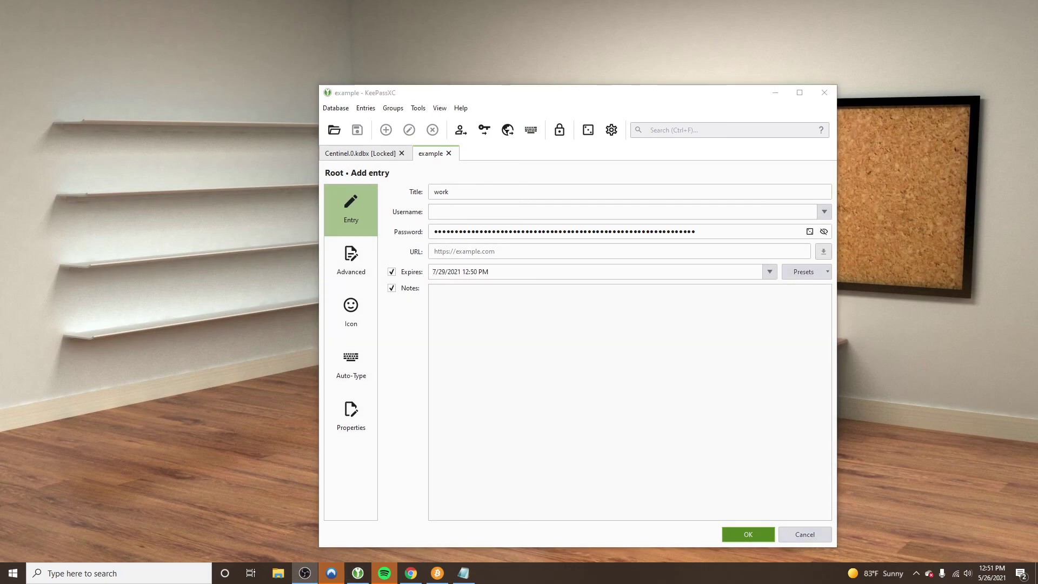